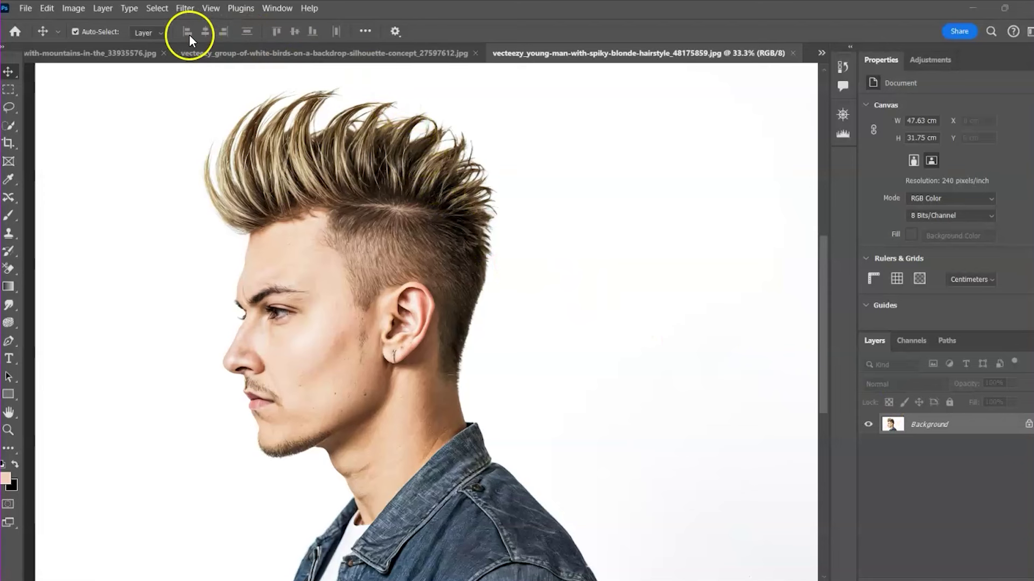
# In Double exposure.jpg, select the man with Select > Subject and mask out the white background.
pyautogui.hotkey('ctrl', 'Tab')
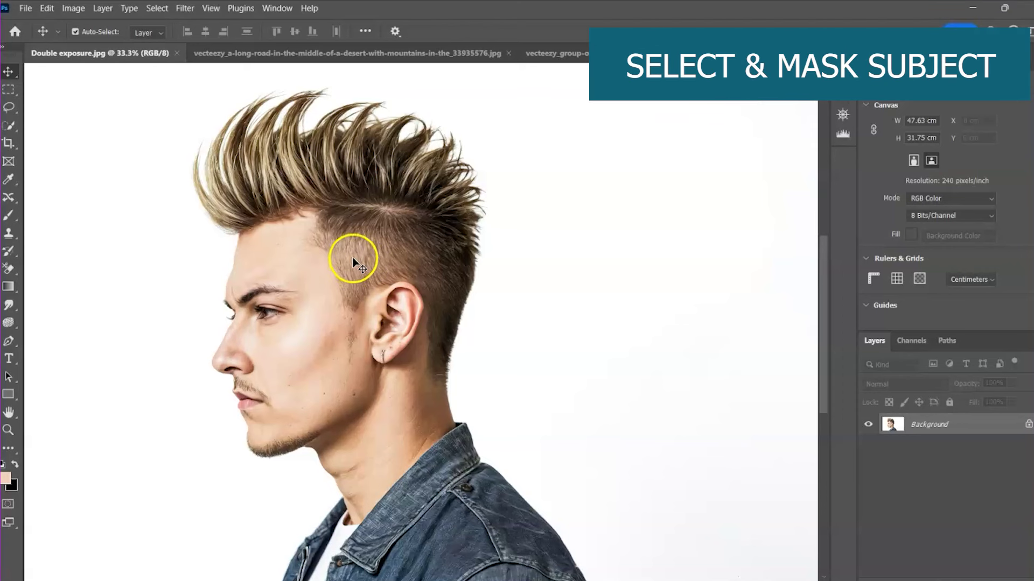
pyautogui.click(161, 9)
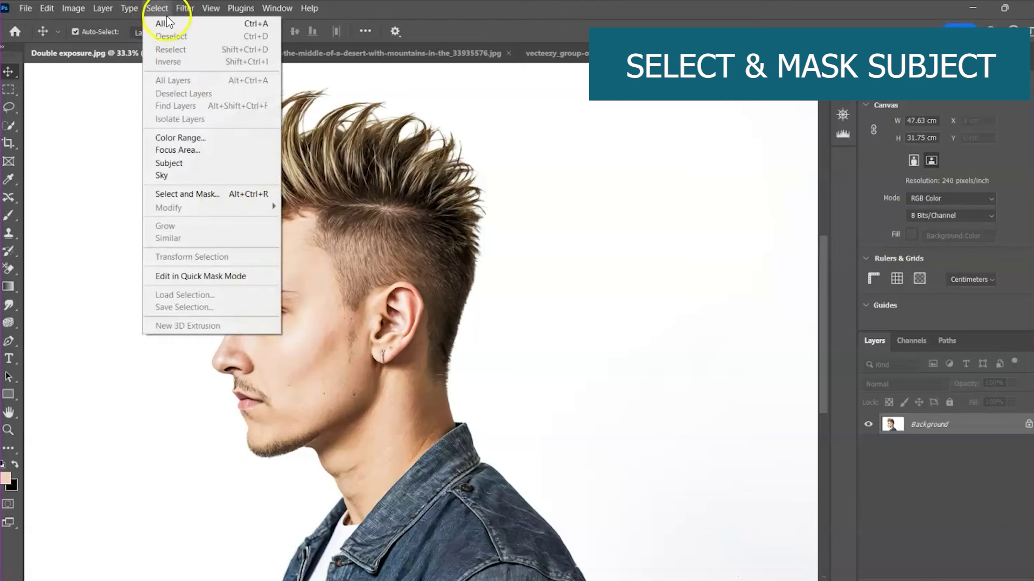
pyautogui.click(178, 162)
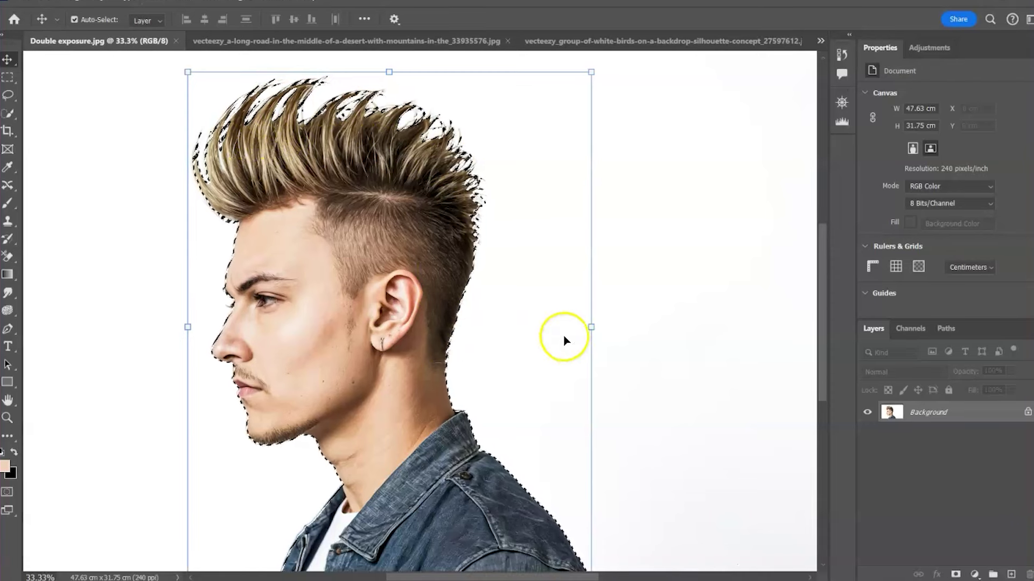
pyautogui.click(956, 575)
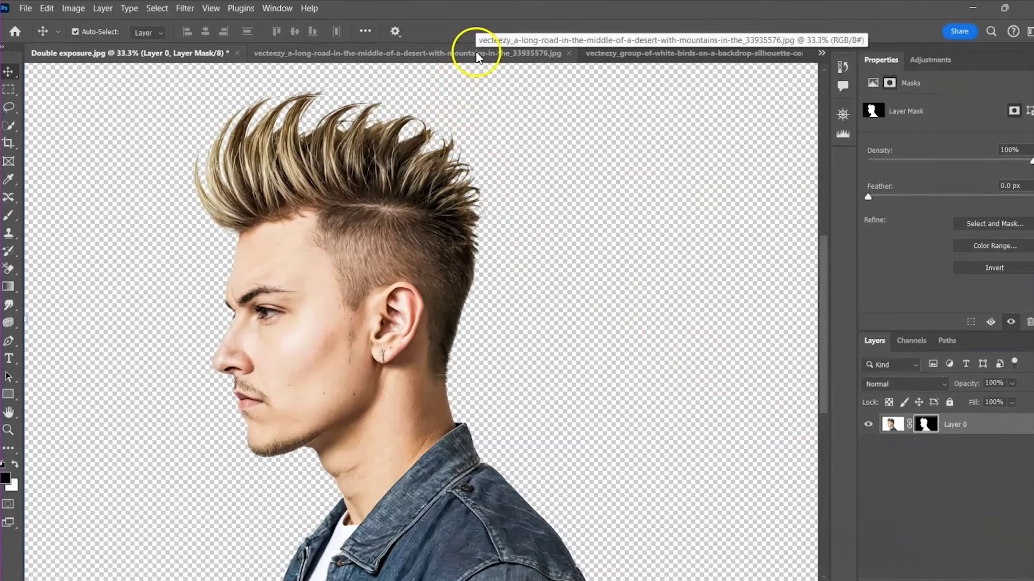
# Drag the mountain road photo into the portrait as Layer 1 and move it lower over the head.
pyautogui.click(472, 47)
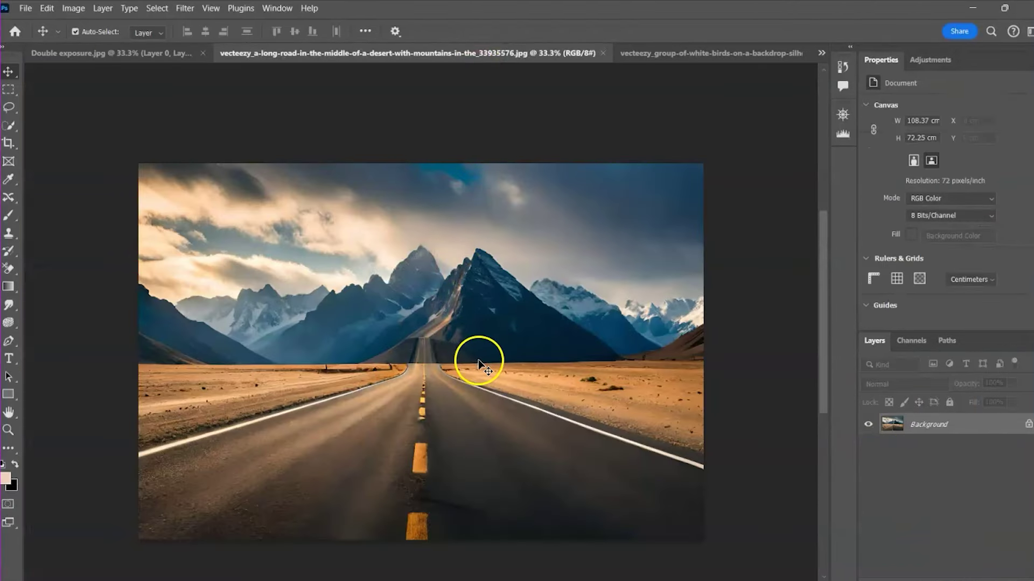
pyautogui.moveTo(479, 360); pyautogui.dragTo(171, 59)
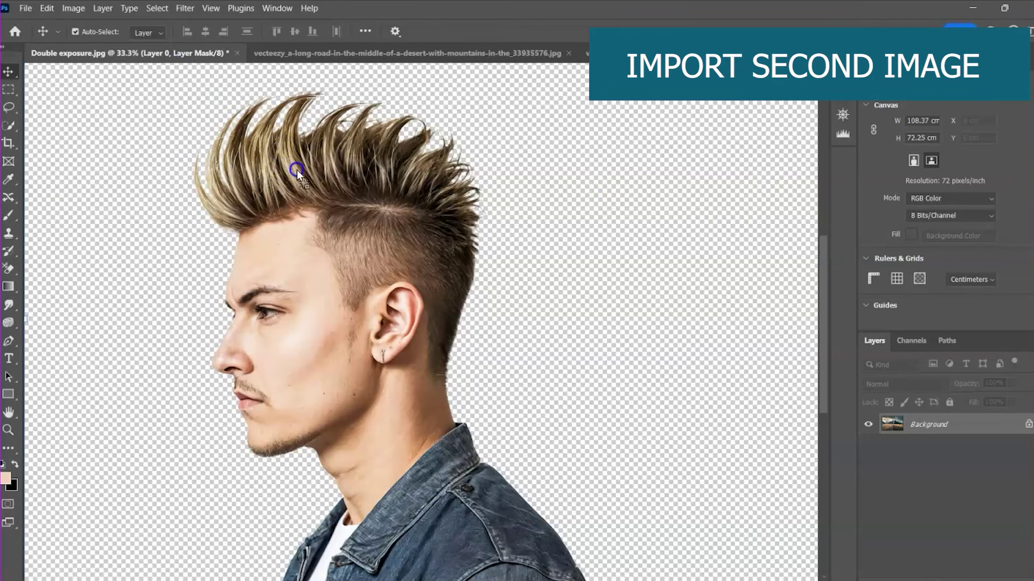
pyautogui.moveTo(296, 170); pyautogui.dragTo(358, 227)
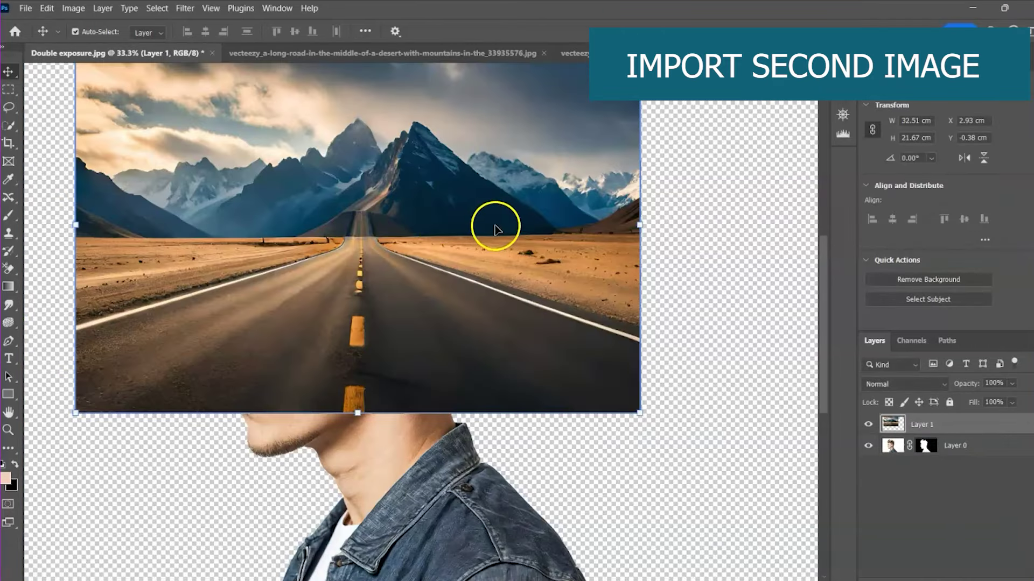
pyautogui.moveTo(388, 203); pyautogui.dragTo(381, 249)
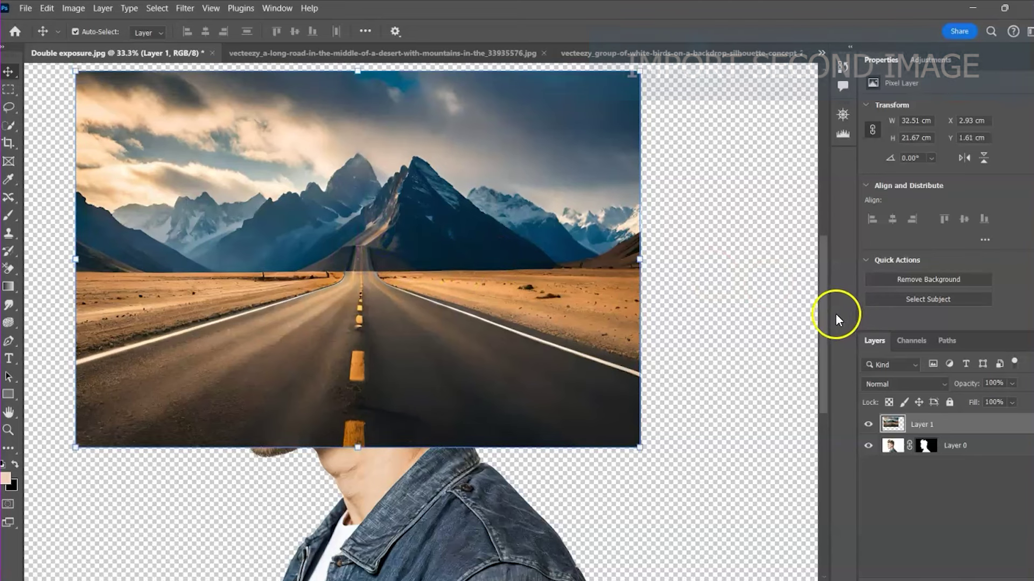
pyautogui.click(453, 469)
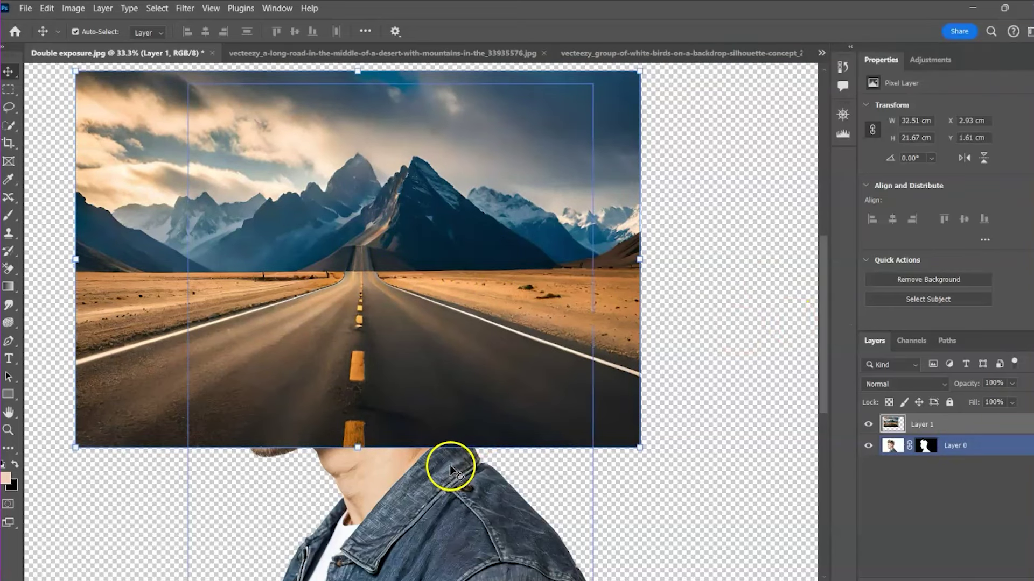
pyautogui.click(530, 413)
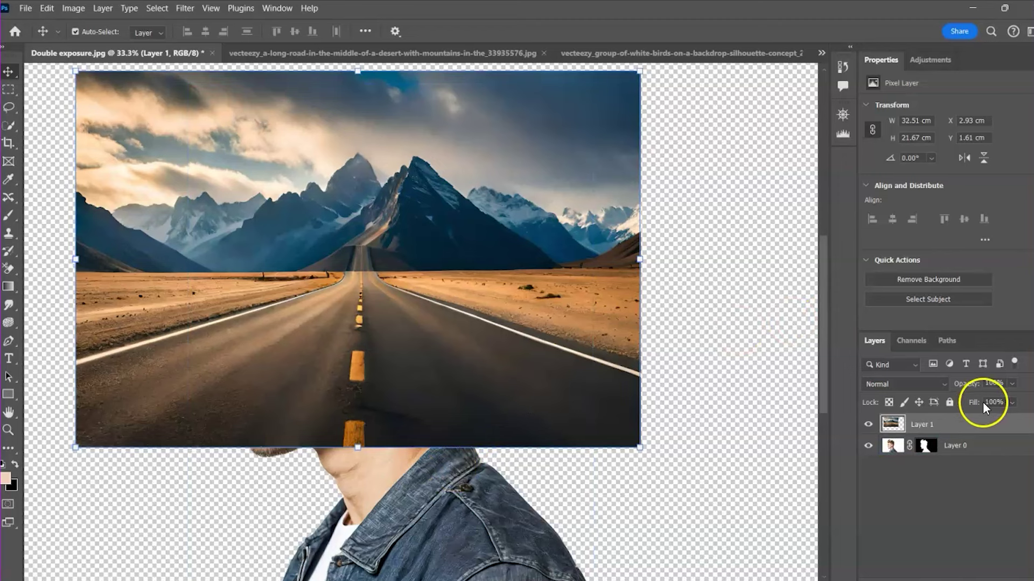
# At reduced opacity, scale the road layer to 137.46% over the head, commit, then restore 100% opacity.
pyautogui.click(1012, 384)
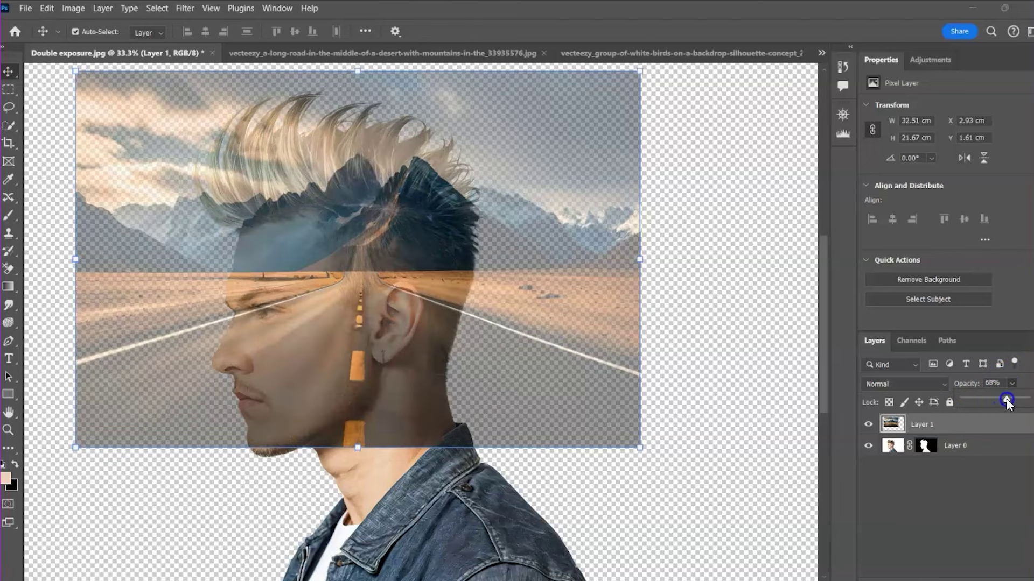
pyautogui.moveTo(427, 249); pyautogui.dragTo(418, 294)
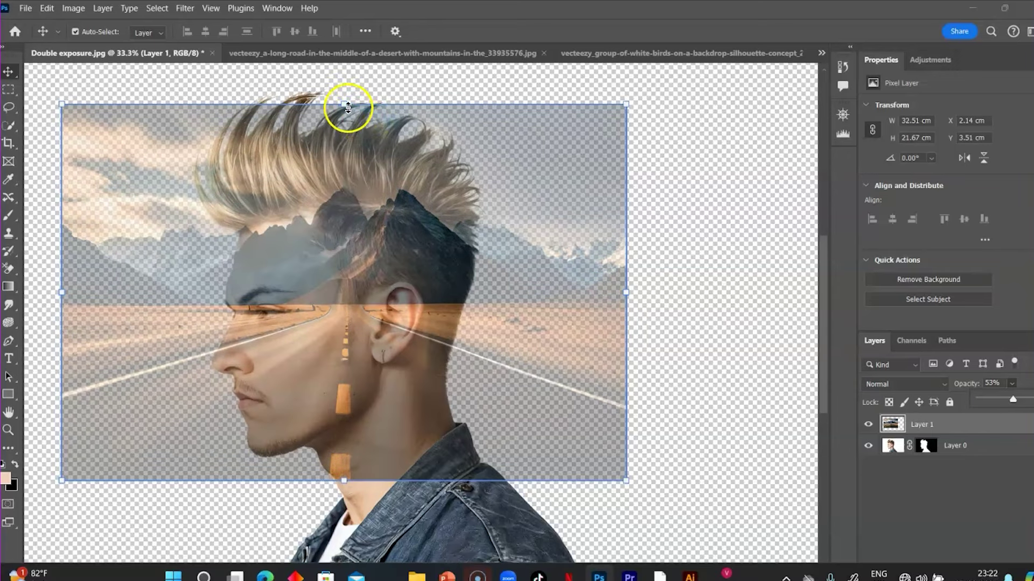
pyautogui.moveTo(348, 106); pyautogui.dragTo(345, 76)
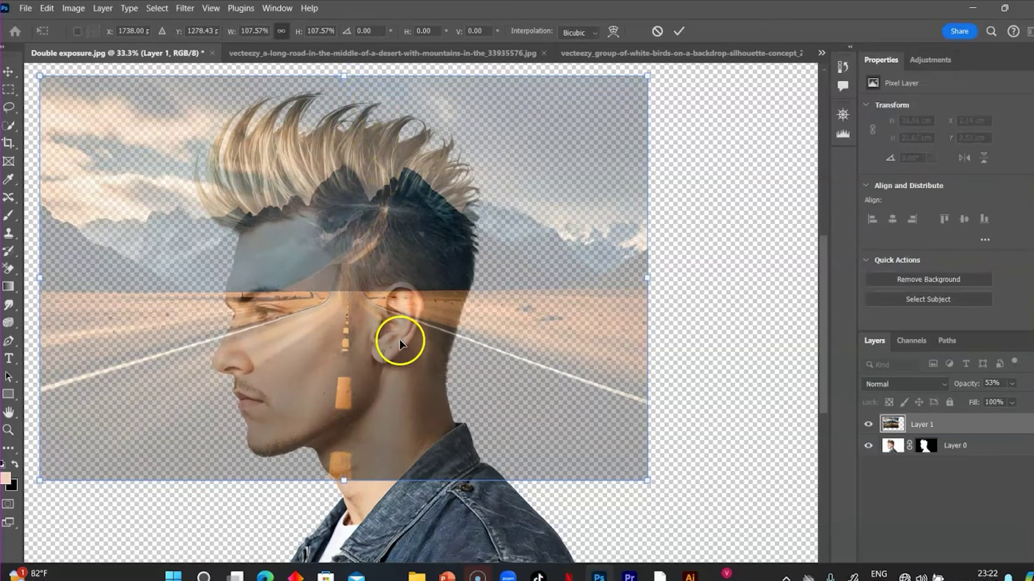
pyautogui.moveTo(369, 405); pyautogui.dragTo(379, 409)
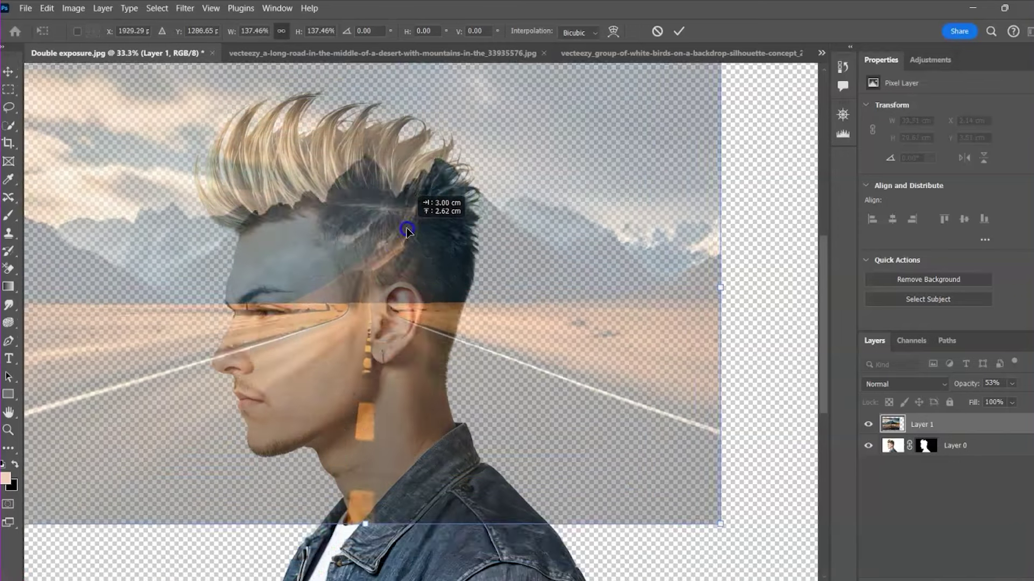
pyautogui.moveTo(409, 224); pyautogui.dragTo(363, 278)
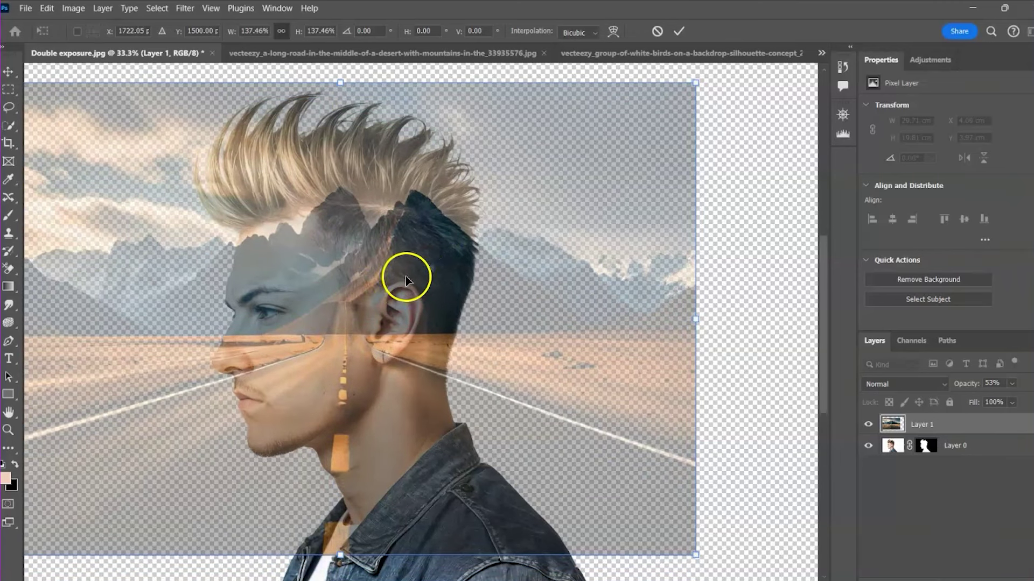
pyautogui.click(680, 30)
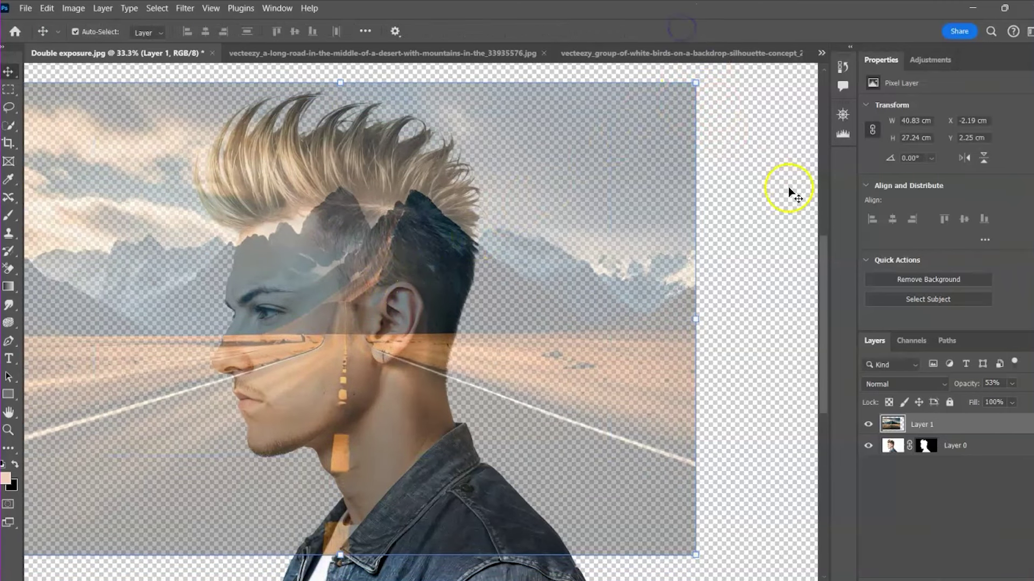
pyautogui.click(1010, 389)
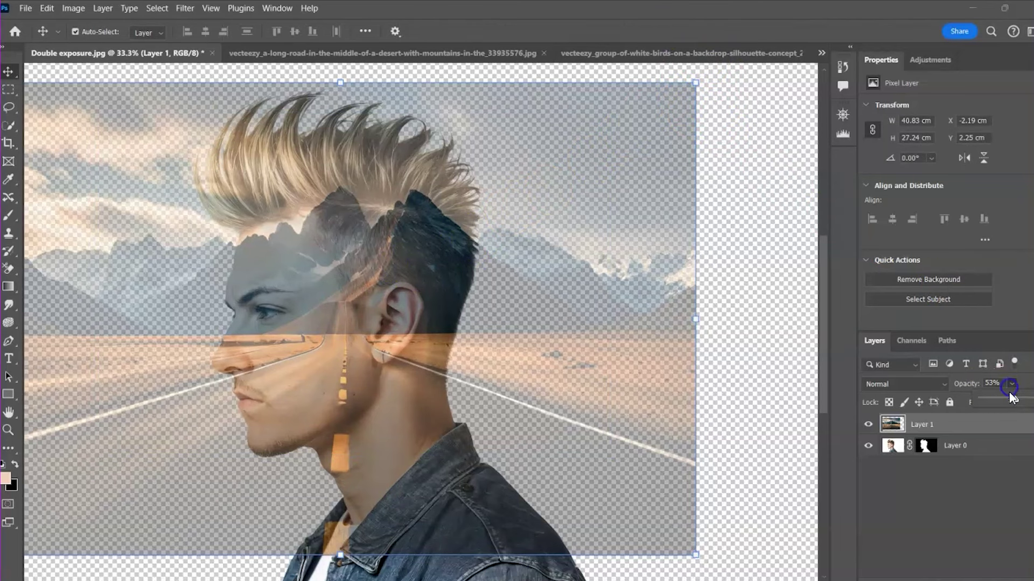
pyautogui.moveTo(1030, 399); pyautogui.dragTo(1033, 399)
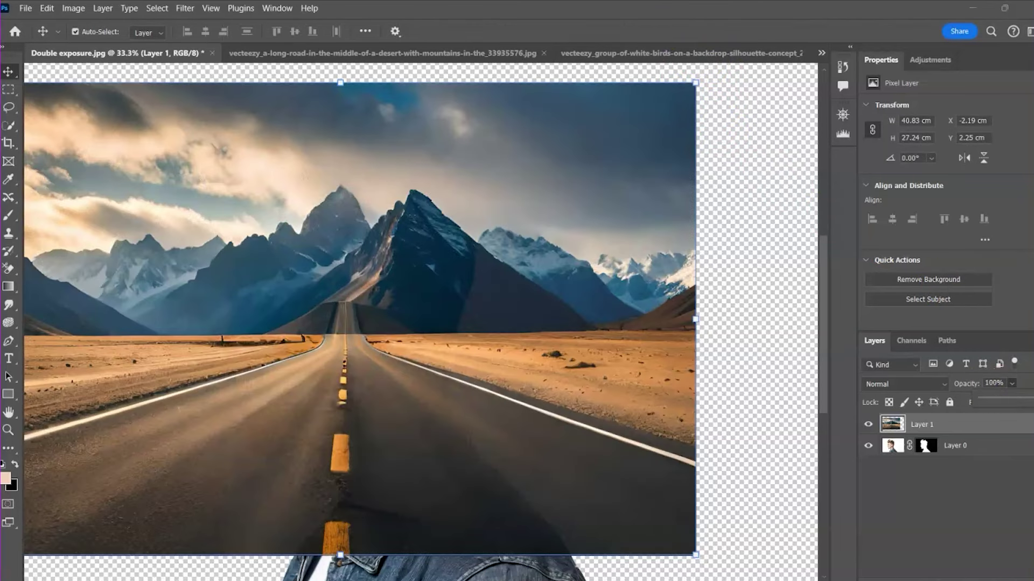
# Load Layer 0's mask as a selection and add it as a layer mask on the road Layer 1.
pyautogui.click(956, 450)
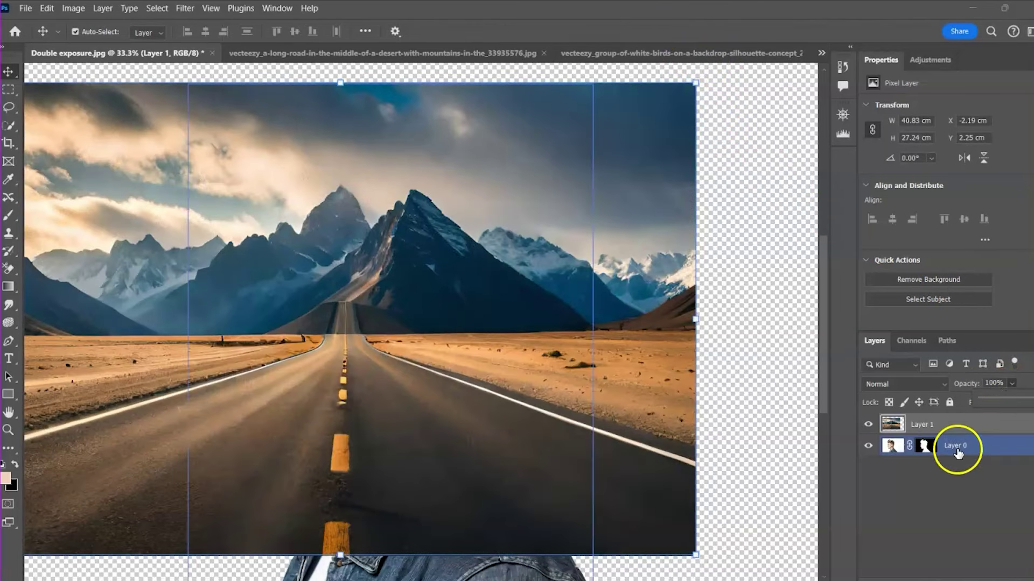
pyautogui.click(926, 451)
pyautogui.click(893, 447)
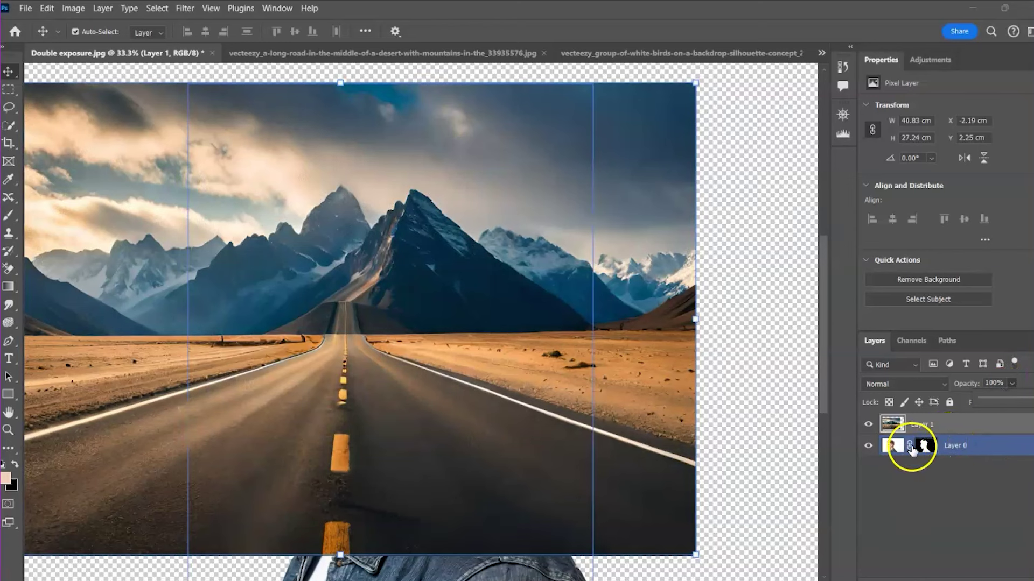
pyautogui.click(924, 446)
pyautogui.moveTo(925, 450); pyautogui.dragTo(928, 453)
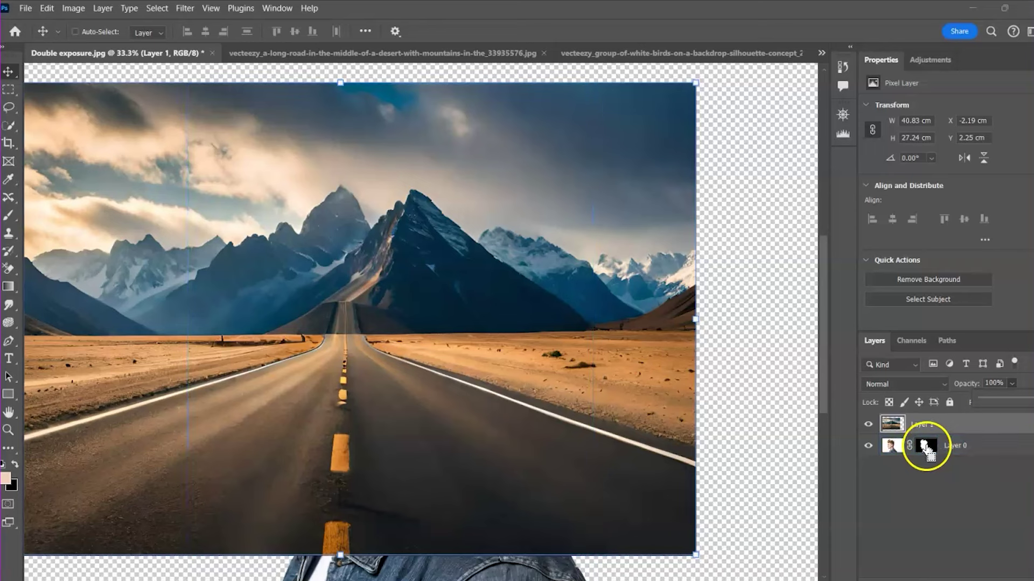
pyautogui.keyDown('ctrl'); pyautogui.click(927, 446); pyautogui.keyUp('ctrl')
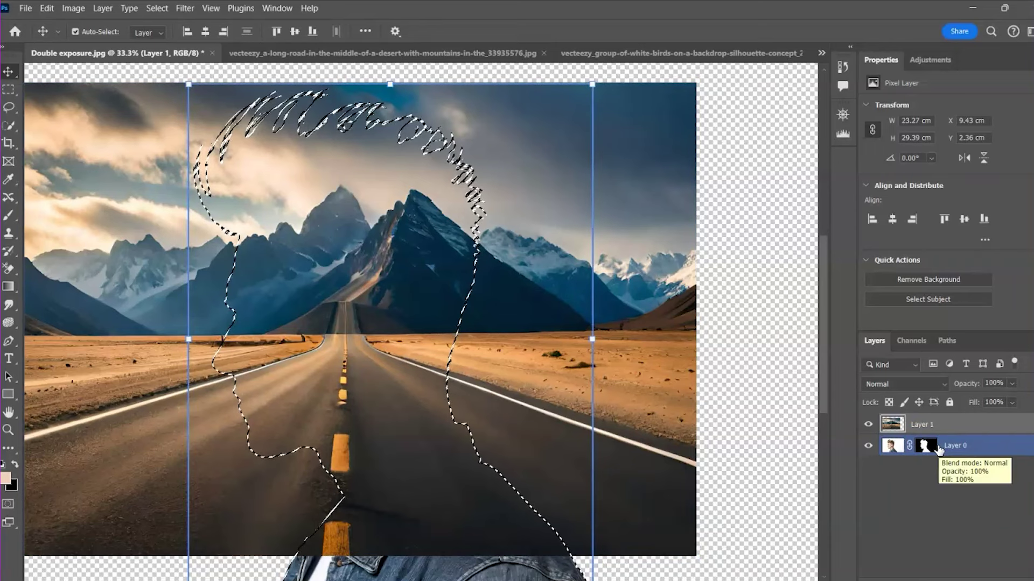
pyautogui.click(939, 425)
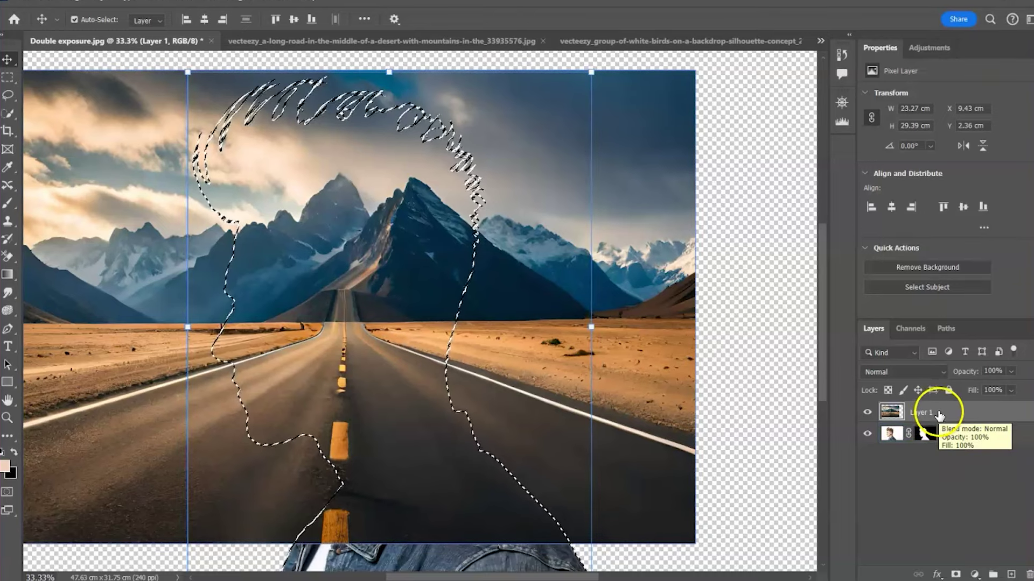
pyautogui.click(955, 575)
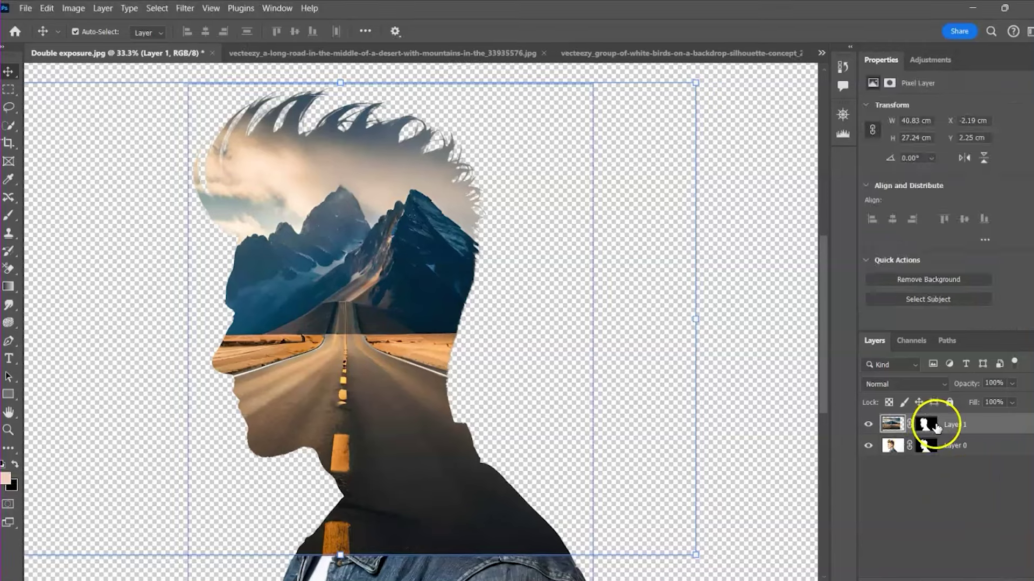
pyautogui.click(926, 424)
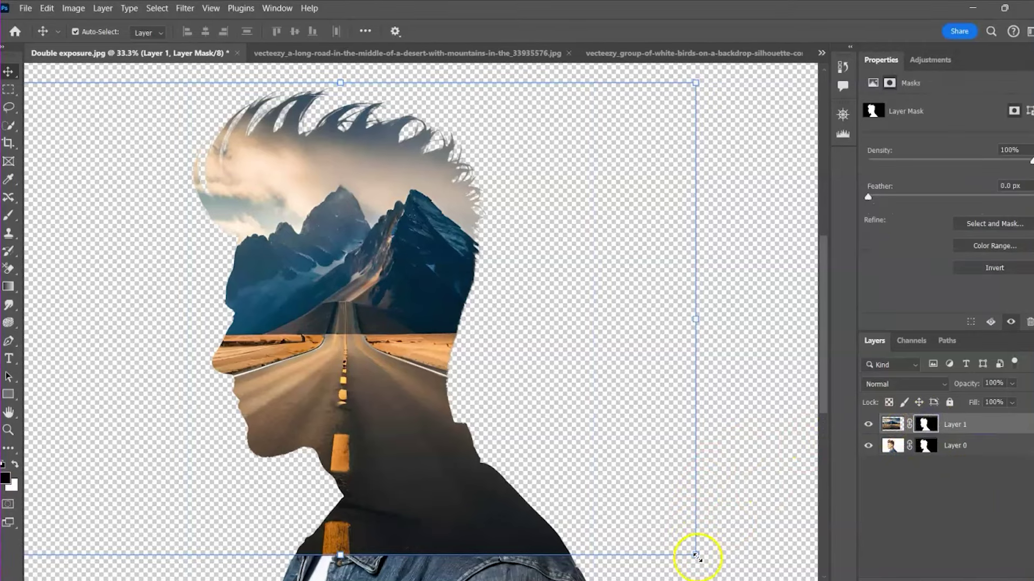
pyautogui.moveTo(694, 555); pyautogui.dragTo(466, 391)
pyautogui.hotkey('ctrl', 'z')
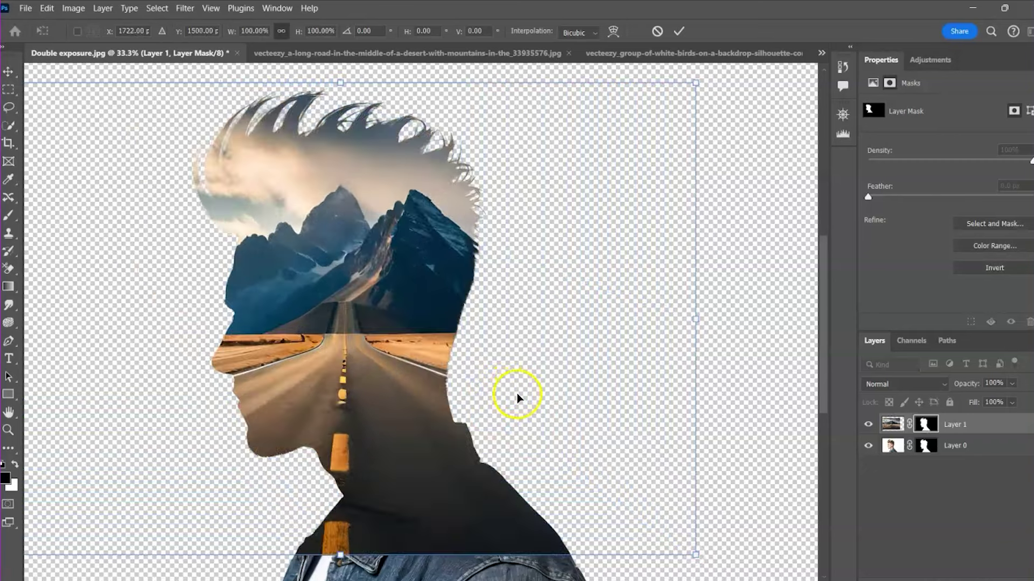
pyautogui.click(891, 425)
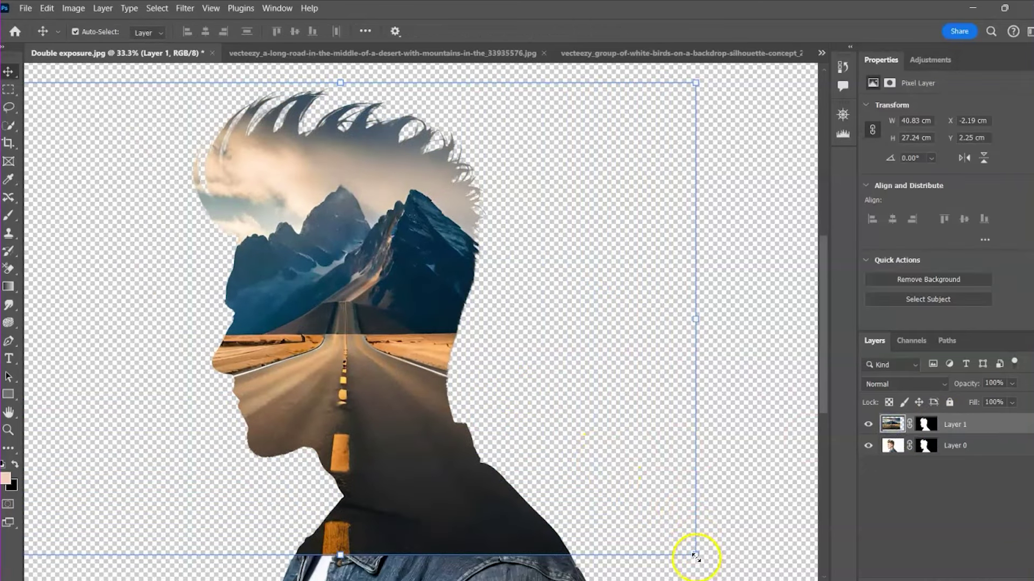
pyautogui.moveTo(694, 554); pyautogui.dragTo(547, 434)
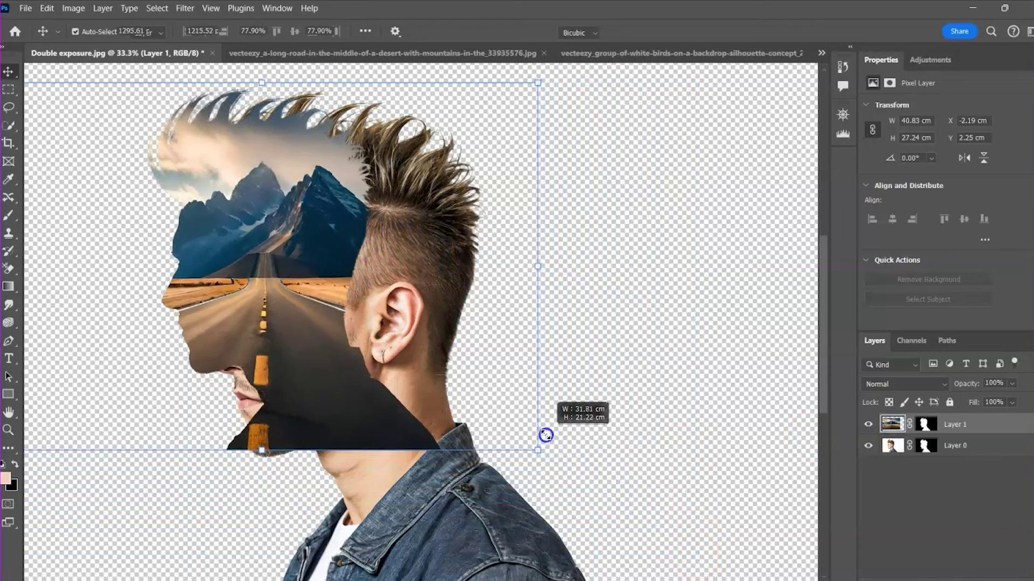
pyautogui.hotkey('ctrl', 'z')
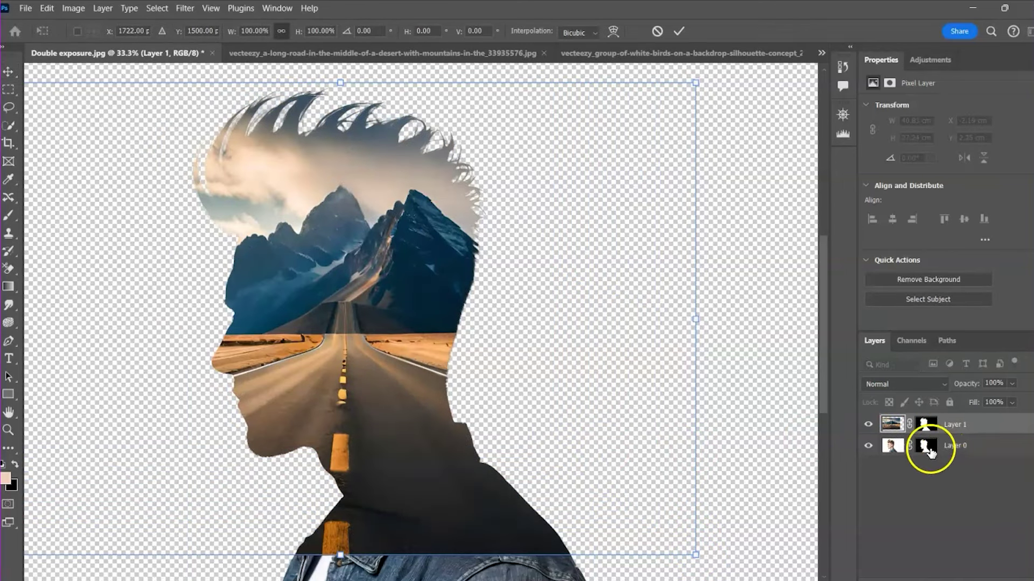
pyautogui.click(910, 425)
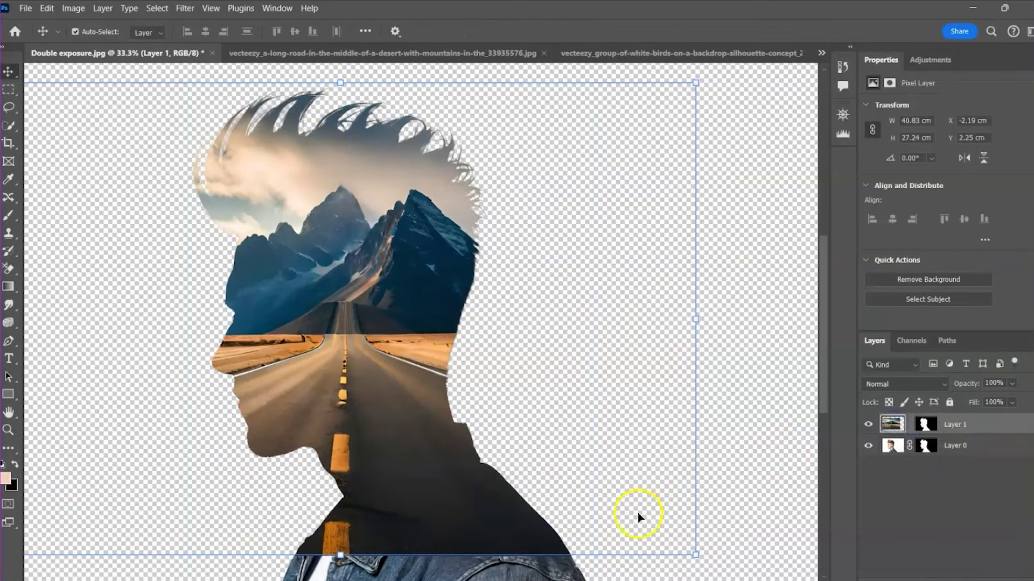
pyautogui.moveTo(678, 542); pyautogui.dragTo(590, 473)
pyautogui.hotkey('ctrl', 'z')
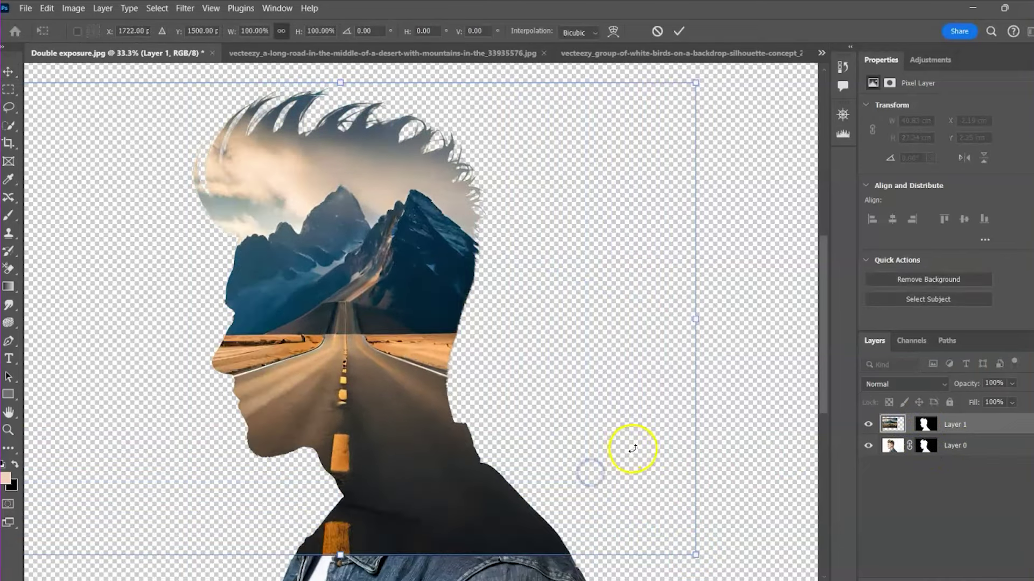
pyautogui.click(910, 425)
pyautogui.click(926, 447)
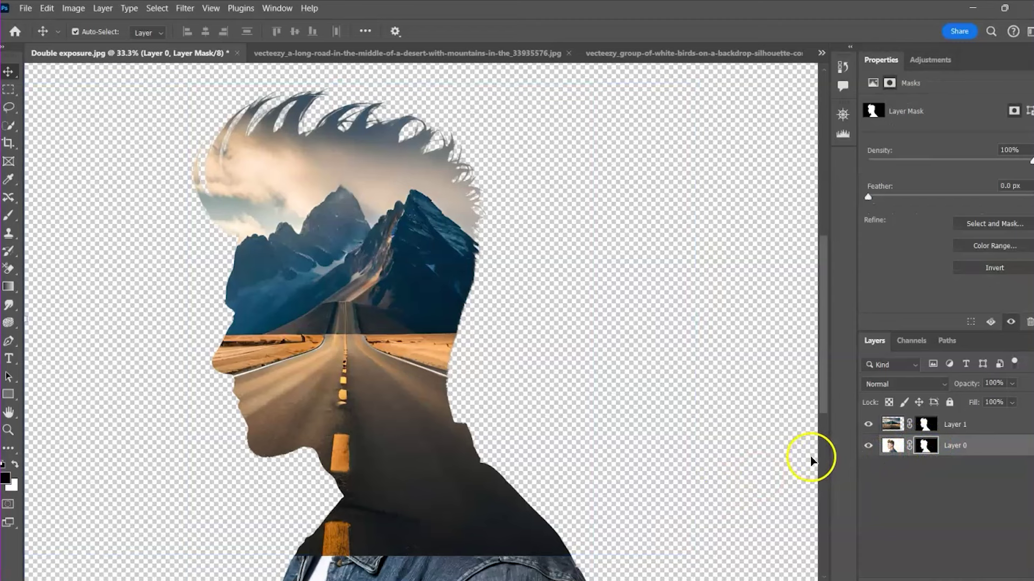
pyautogui.click(957, 425)
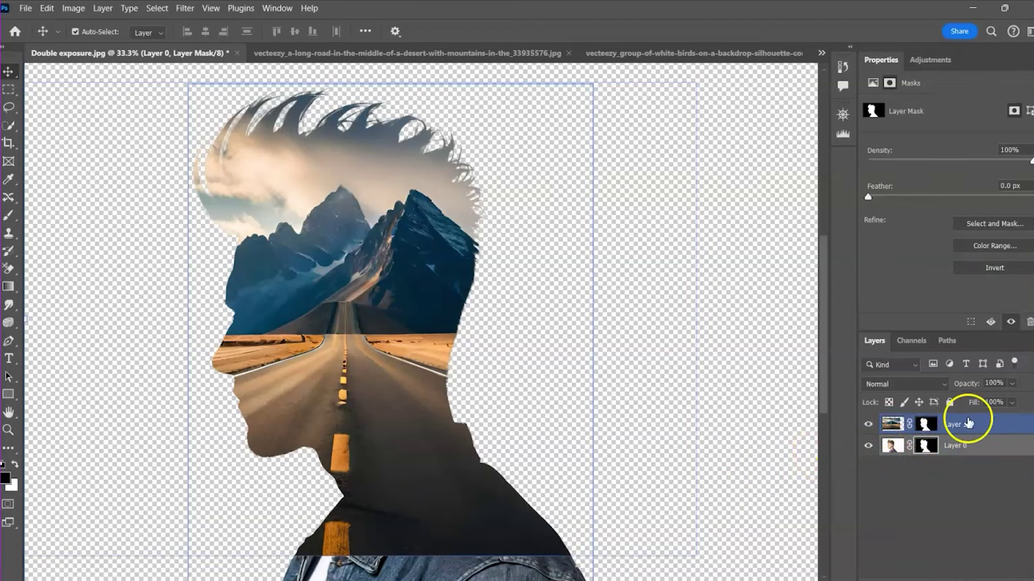
# Paint black on Layer 1's mask to reveal the man's face, cheek, denim collar and white shirt.
pyautogui.click(925, 427)
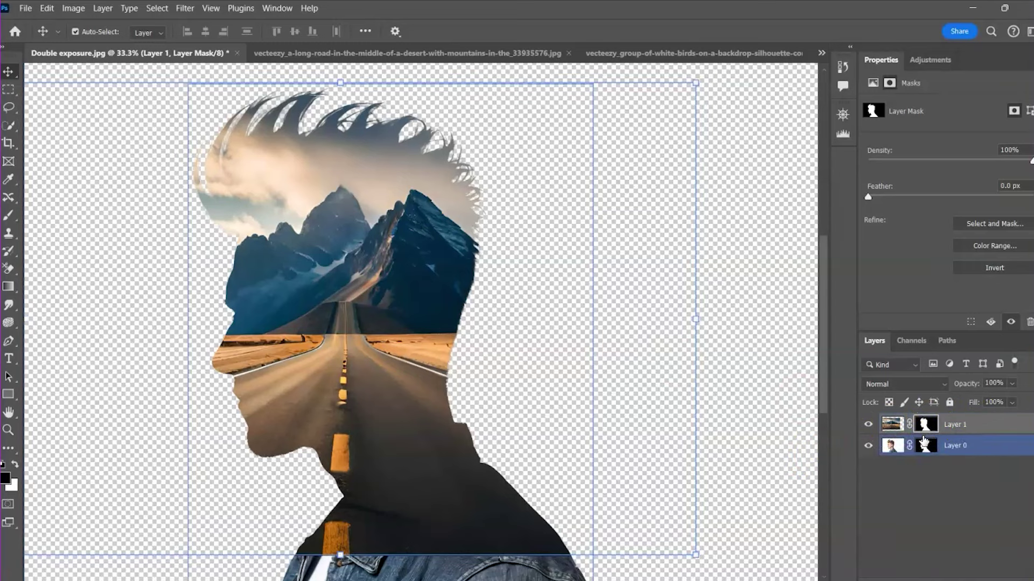
pyautogui.click(17, 216)
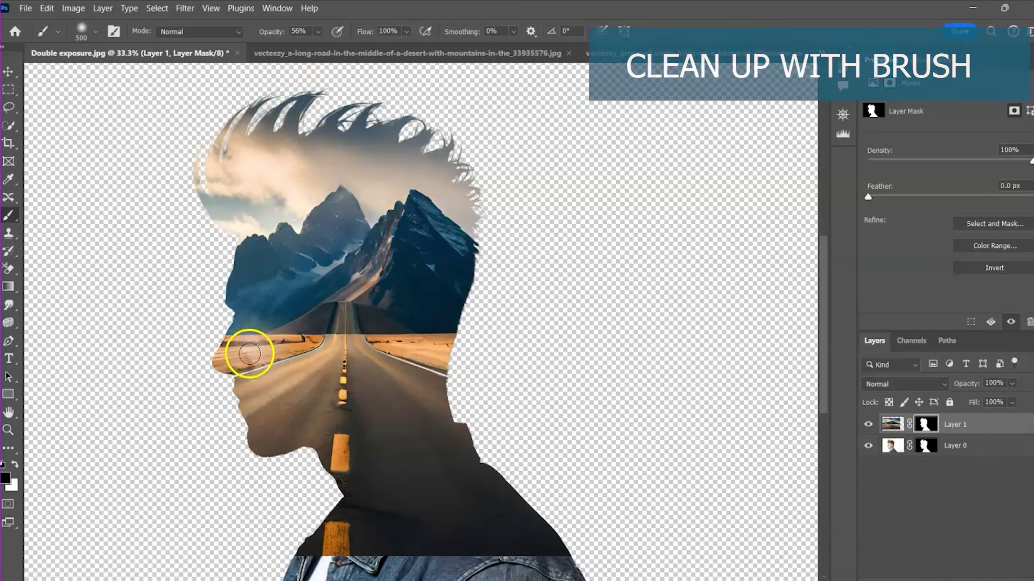
pyautogui.moveTo(249, 354)
pyautogui.mouseDown()
pyautogui.moveTo(281, 365)
pyautogui.moveTo(289, 347)
pyautogui.moveTo(276, 413)
pyautogui.moveTo(269, 409)
pyautogui.moveTo(261, 430)
pyautogui.moveTo(288, 393)
pyautogui.moveTo(274, 344)
pyautogui.moveTo(248, 355)
pyautogui.mouseUp()
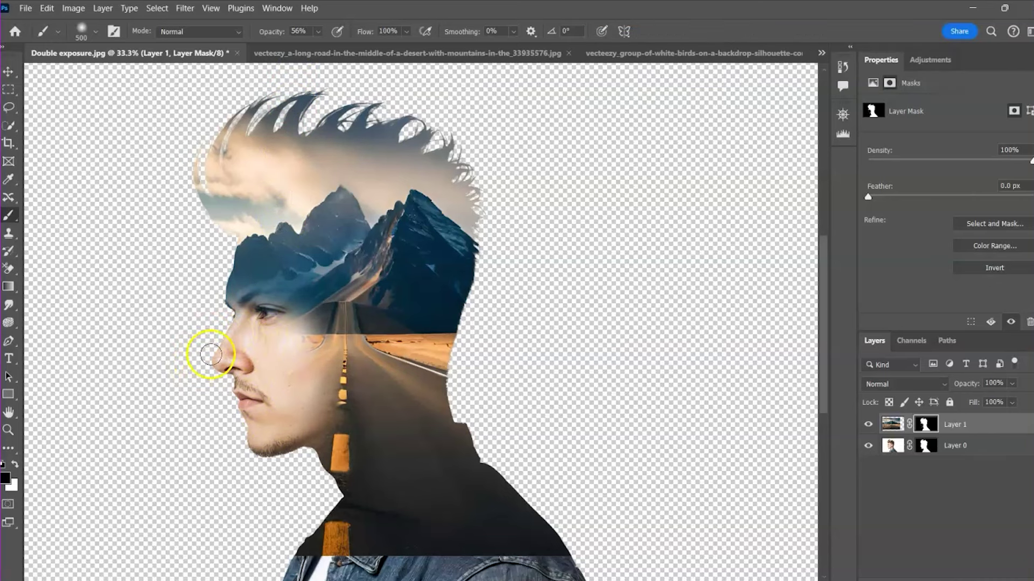
pyautogui.moveTo(371, 539)
pyautogui.mouseDown()
pyautogui.moveTo(340, 557)
pyautogui.moveTo(584, 552)
pyautogui.mouseUp()
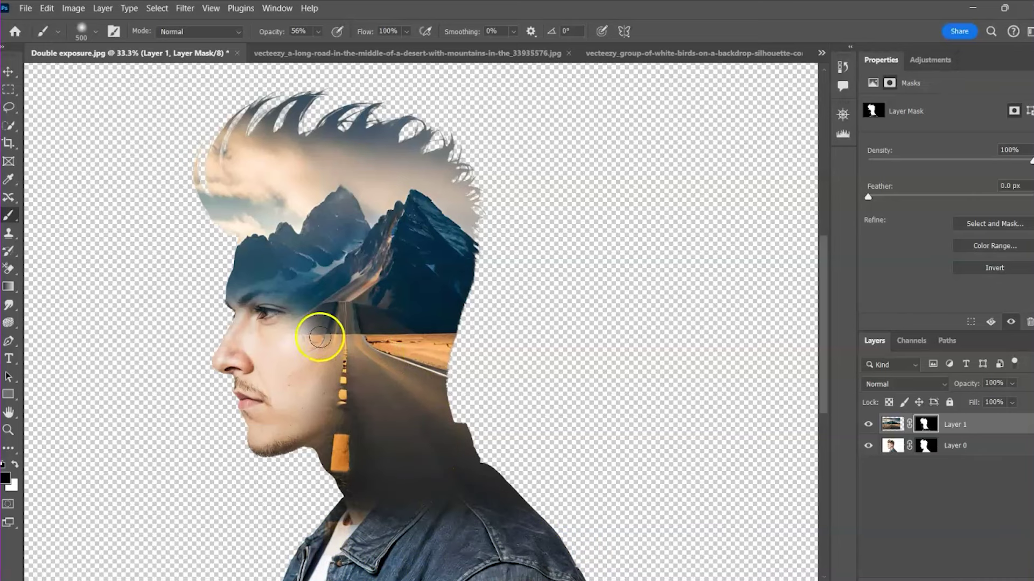
pyautogui.moveTo(318, 338); pyautogui.dragTo(312, 336)
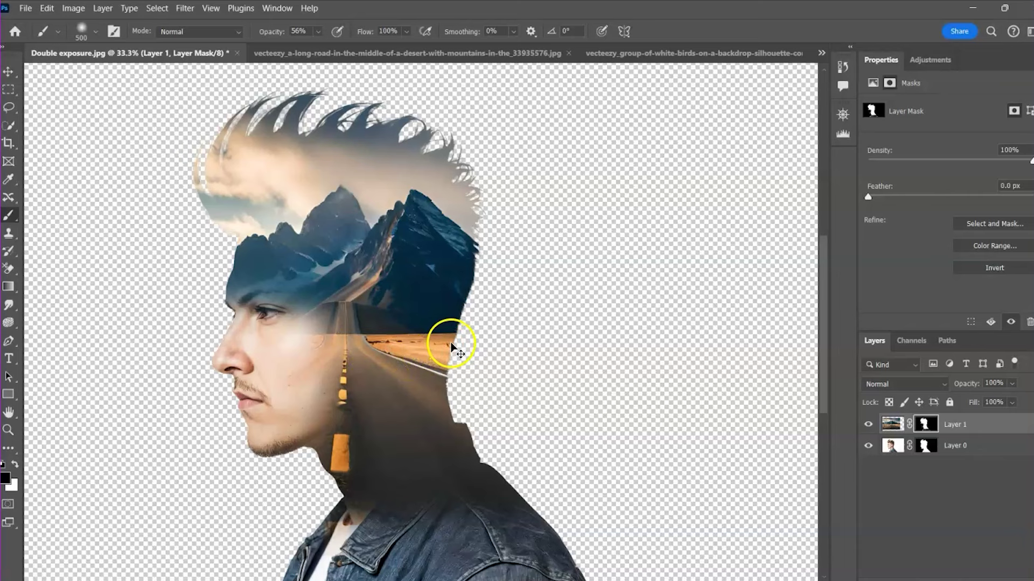
# At 29% brush opacity, softly reveal the ear, lower neck and jacket collar through the road.
pyautogui.moveTo(318, 31); pyautogui.dragTo(310, 51)
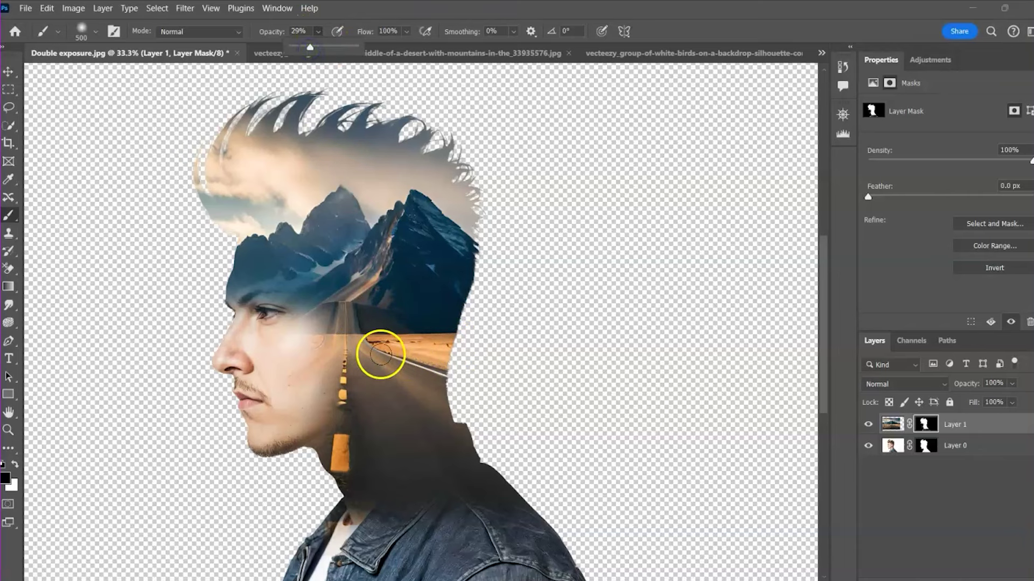
pyautogui.moveTo(380, 353)
pyautogui.mouseDown()
pyautogui.moveTo(350, 346)
pyautogui.moveTo(415, 330)
pyautogui.moveTo(443, 336)
pyautogui.moveTo(418, 342)
pyautogui.moveTo(378, 328)
pyautogui.moveTo(306, 340)
pyautogui.moveTo(354, 339)
pyautogui.moveTo(455, 370)
pyautogui.moveTo(438, 365)
pyautogui.moveTo(447, 390)
pyautogui.mouseUp()
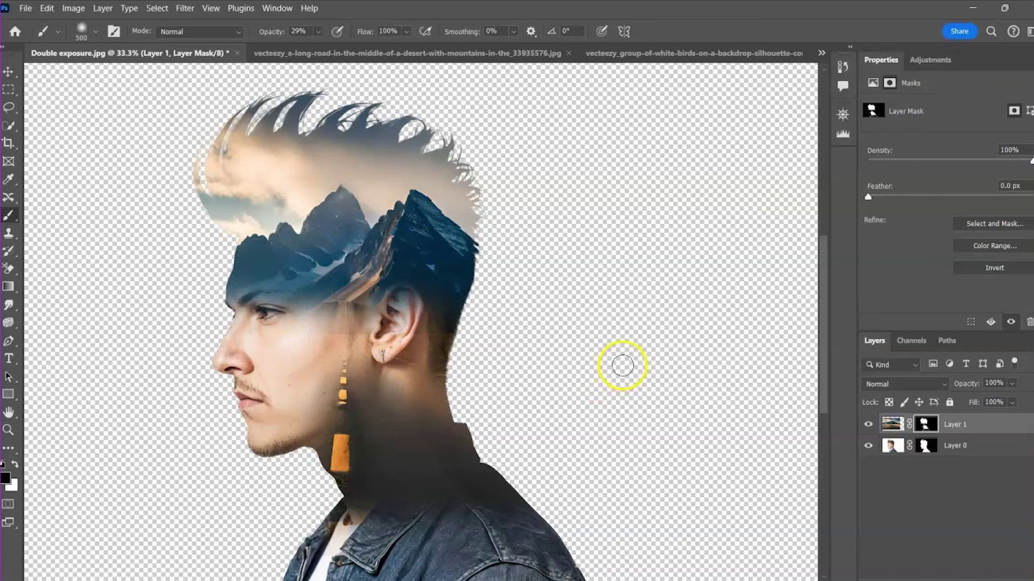
pyautogui.moveTo(473, 444)
pyautogui.mouseDown()
pyautogui.moveTo(411, 466)
pyautogui.moveTo(382, 462)
pyautogui.moveTo(380, 438)
pyautogui.moveTo(378, 477)
pyautogui.moveTo(391, 493)
pyautogui.moveTo(408, 419)
pyautogui.moveTo(376, 412)
pyautogui.moveTo(386, 441)
pyautogui.moveTo(447, 457)
pyautogui.mouseUp()
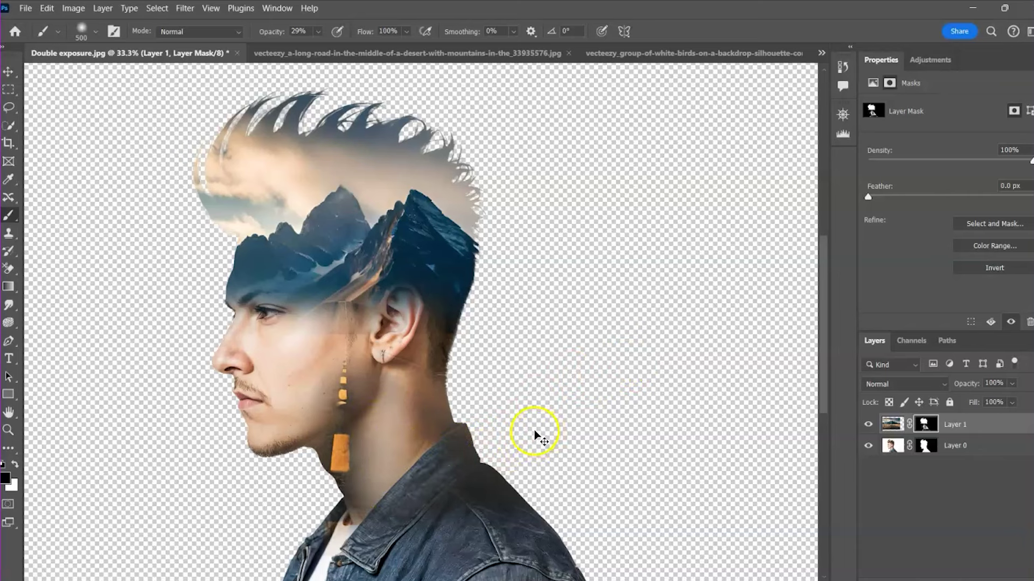
pyautogui.moveTo(447, 457)
pyautogui.mouseDown()
pyautogui.moveTo(383, 451)
pyautogui.moveTo(375, 418)
pyautogui.moveTo(389, 410)
pyautogui.moveTo(405, 428)
pyautogui.moveTo(386, 492)
pyautogui.moveTo(375, 487)
pyautogui.moveTo(376, 472)
pyautogui.moveTo(436, 466)
pyautogui.mouseUp()
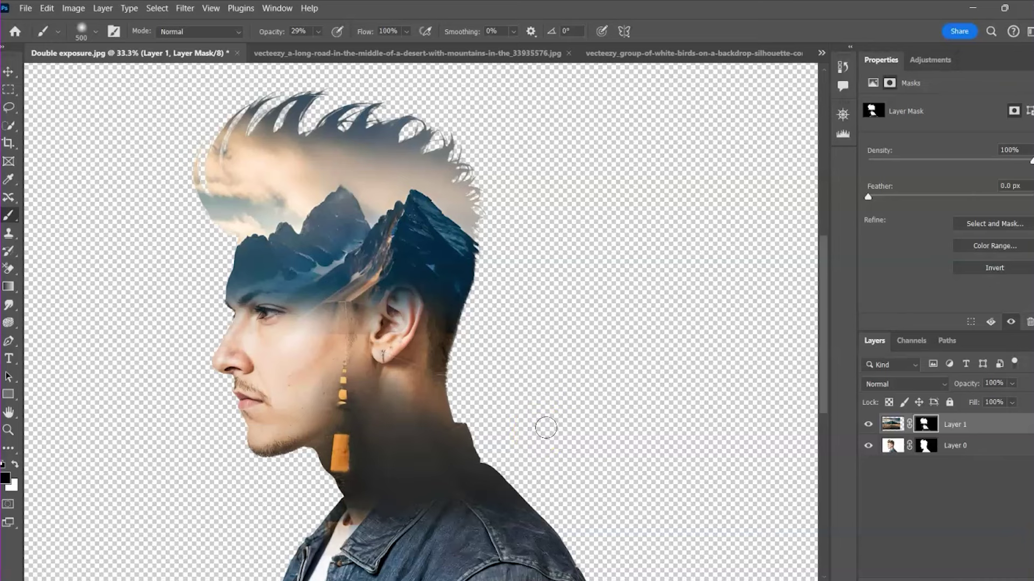
pyautogui.moveTo(466, 443)
pyautogui.mouseDown()
pyautogui.moveTo(415, 554)
pyautogui.moveTo(510, 538)
pyautogui.moveTo(428, 580)
pyautogui.mouseUp()
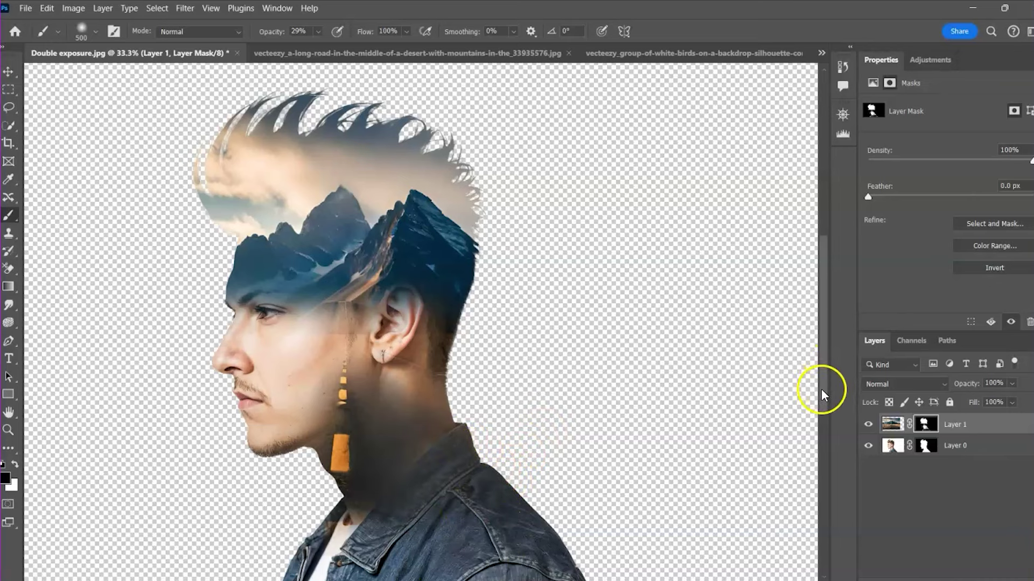
pyautogui.click(924, 446)
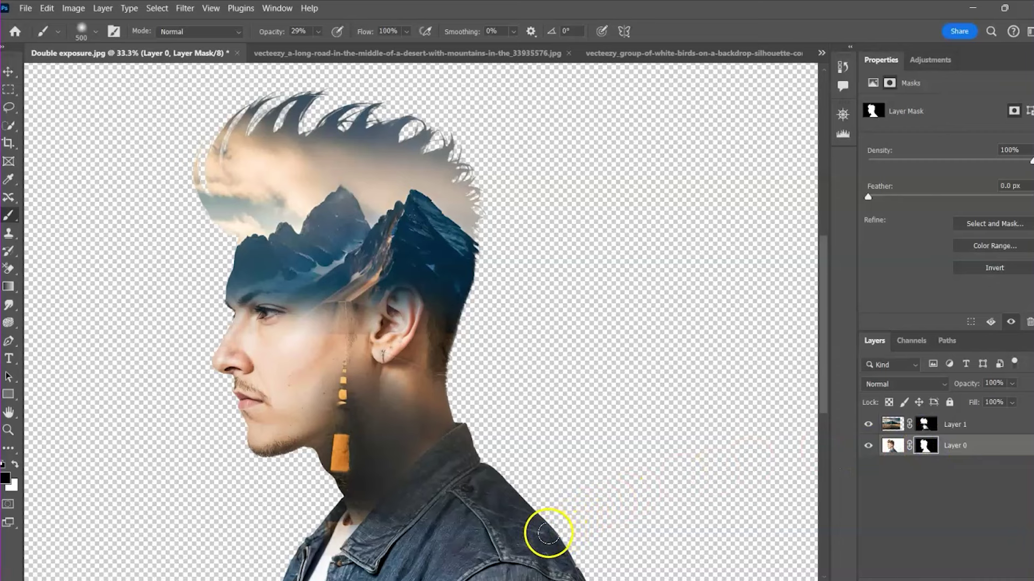
pyautogui.moveTo(548, 533)
pyautogui.mouseDown()
pyautogui.moveTo(570, 566)
pyautogui.moveTo(526, 505)
pyautogui.moveTo(541, 518)
pyautogui.moveTo(529, 485)
pyautogui.moveTo(523, 530)
pyautogui.moveTo(567, 568)
pyautogui.moveTo(546, 520)
pyautogui.moveTo(615, 561)
pyautogui.moveTo(569, 546)
pyautogui.moveTo(587, 554)
pyautogui.moveTo(532, 474)
pyautogui.mouseUp()
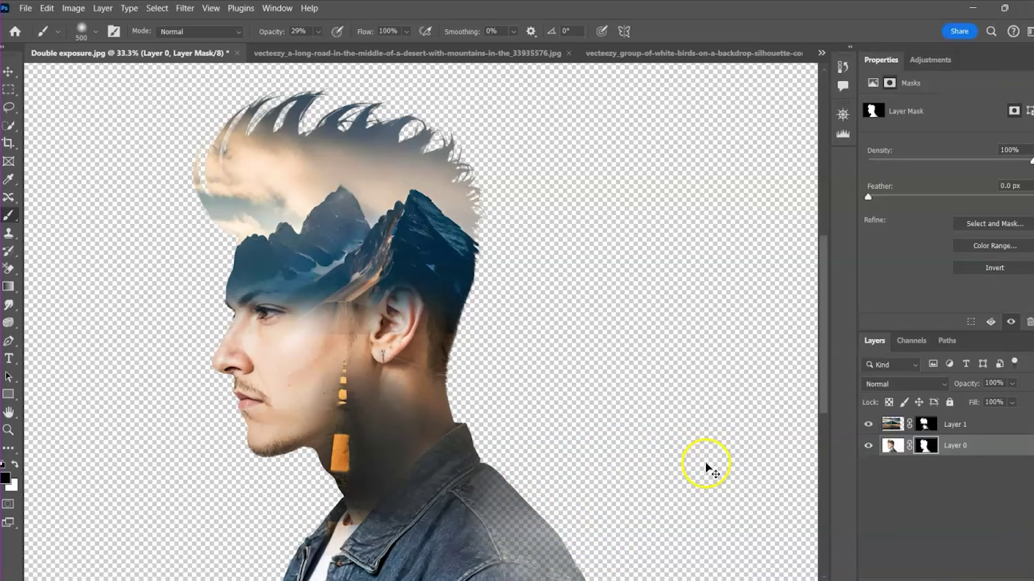
pyautogui.hotkey('ctrl', 'z')
pyautogui.hotkey('ctrl', 'z')
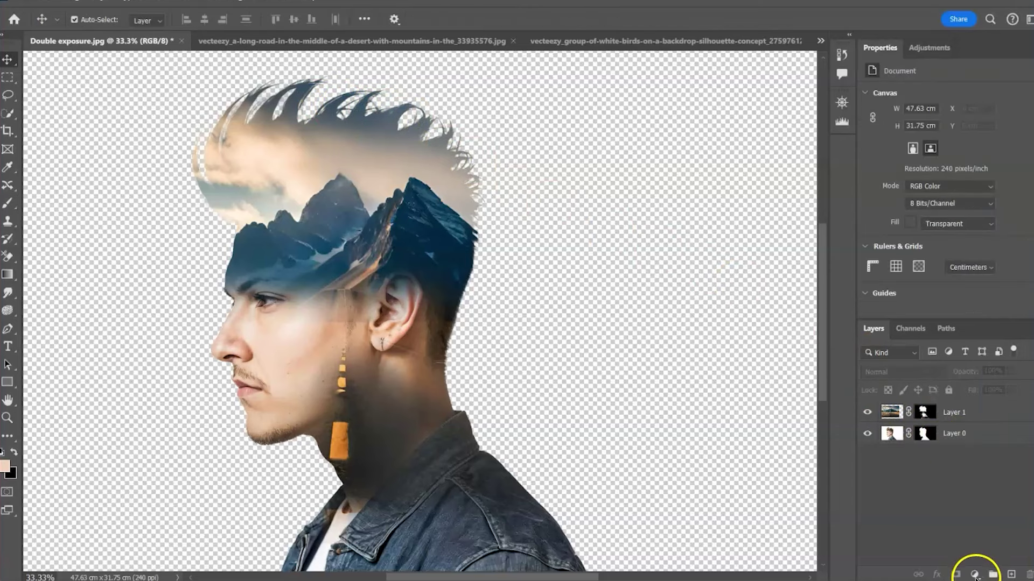
# Add a white (ffffff) Solid Color fill layer and place it beneath both portrait layers.
pyautogui.click(975, 575)
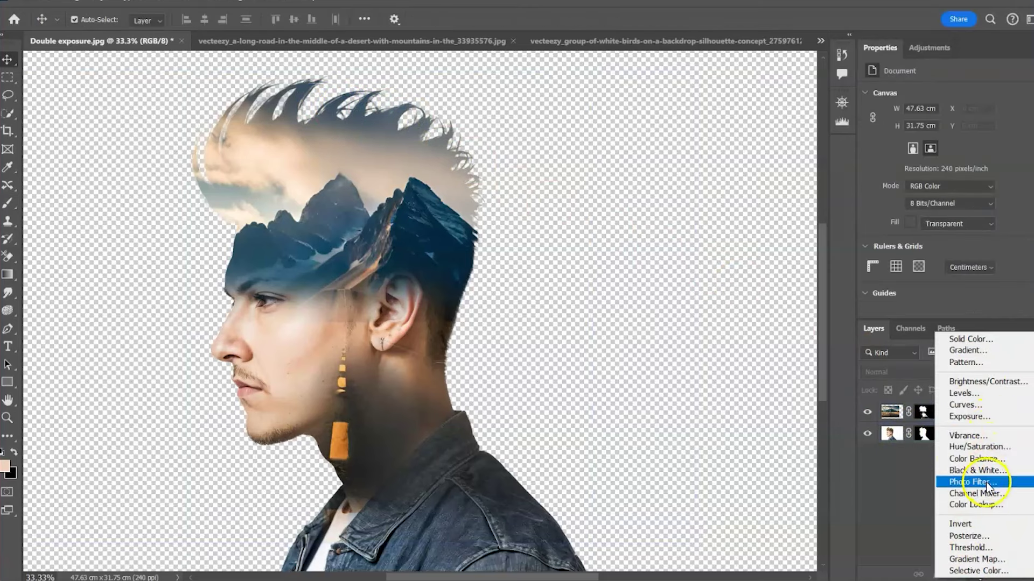
pyautogui.click(966, 339)
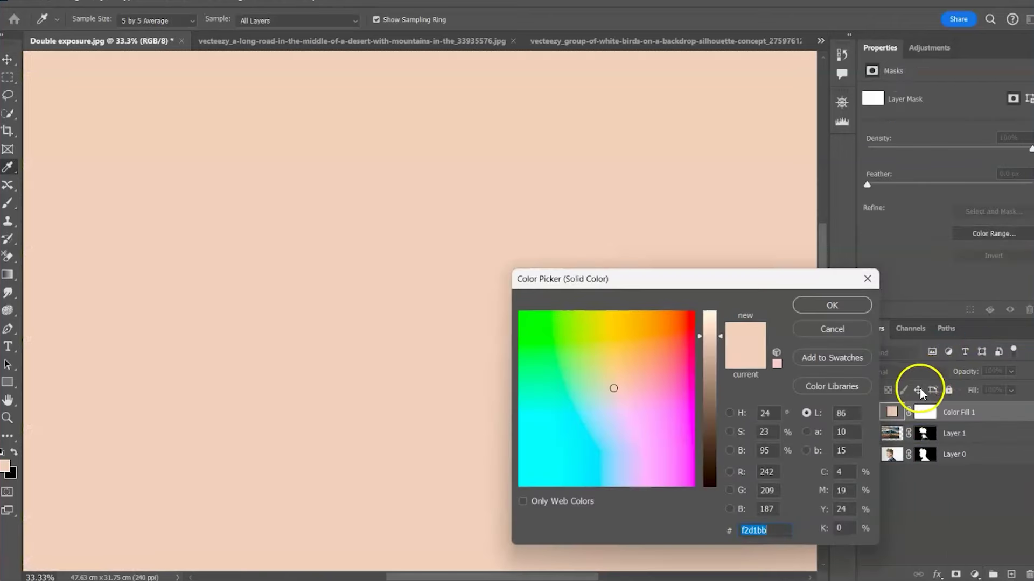
pyautogui.write('ffffff')
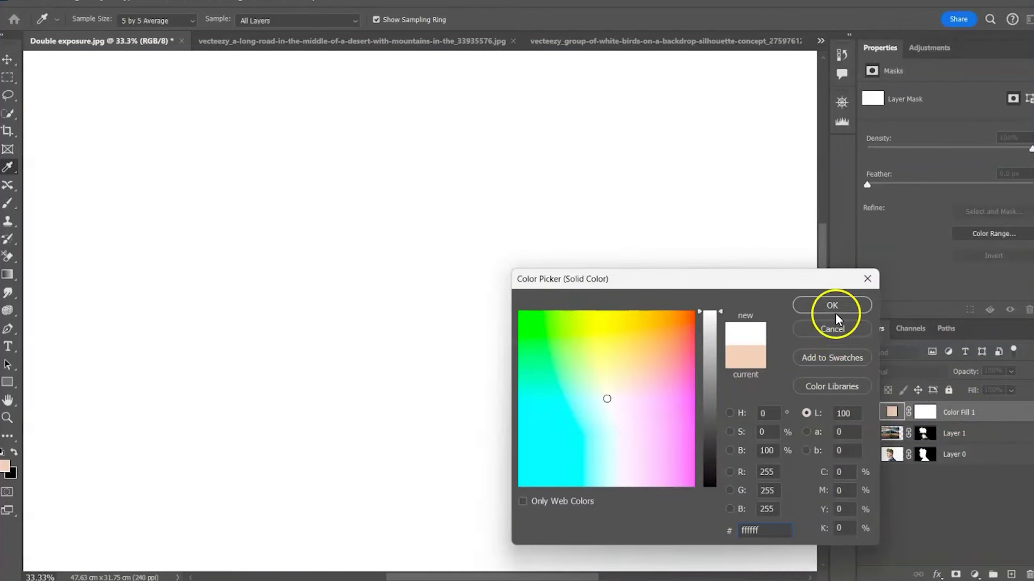
pyautogui.click(834, 306)
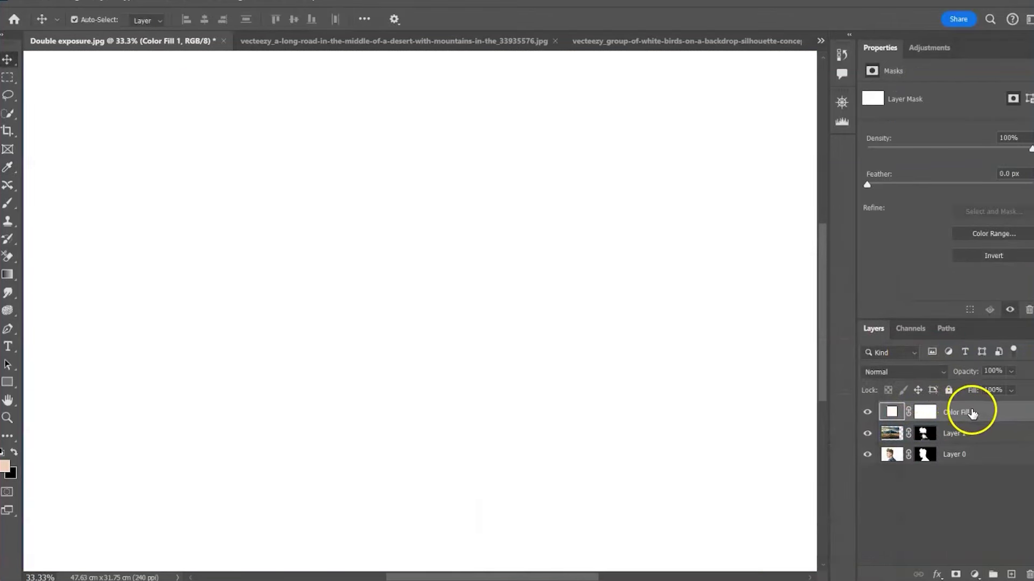
pyautogui.moveTo(969, 412); pyautogui.dragTo(958, 468)
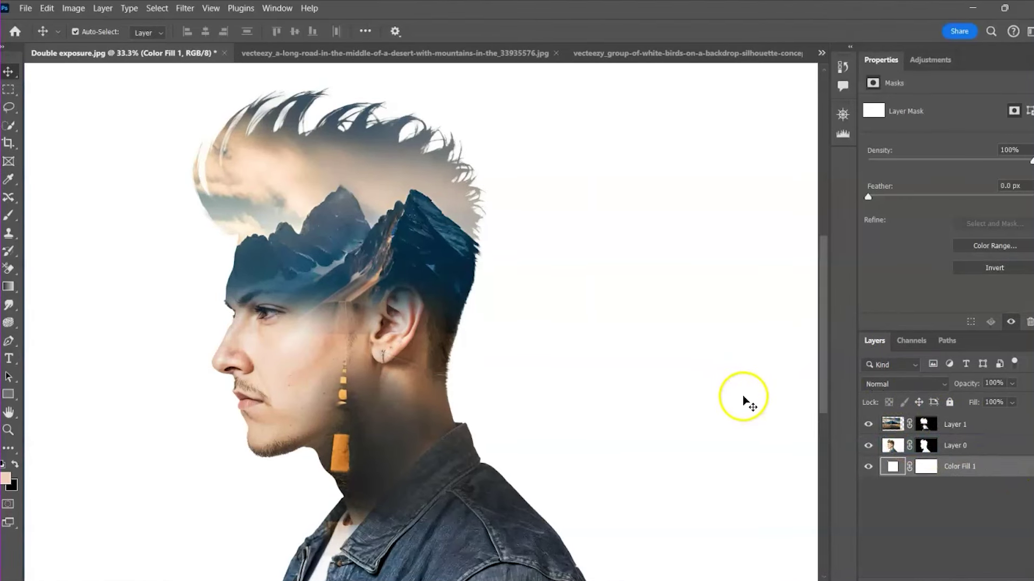
pyautogui.click(964, 423)
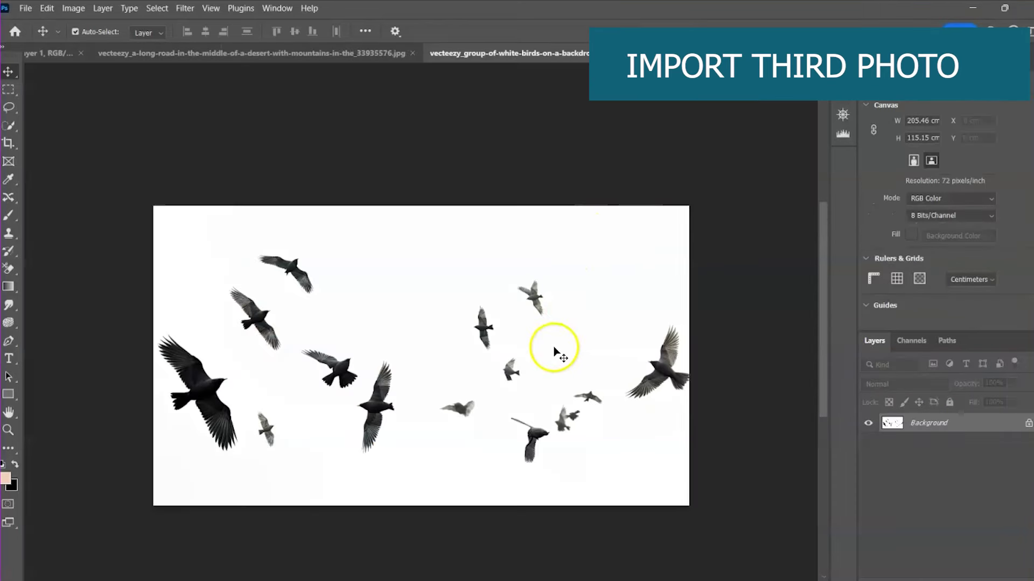
# Drag the birds photo into the portrait as Layer 2 and roughly shrink it onto the head.
pyautogui.moveTo(476, 256); pyautogui.dragTo(72, 54)
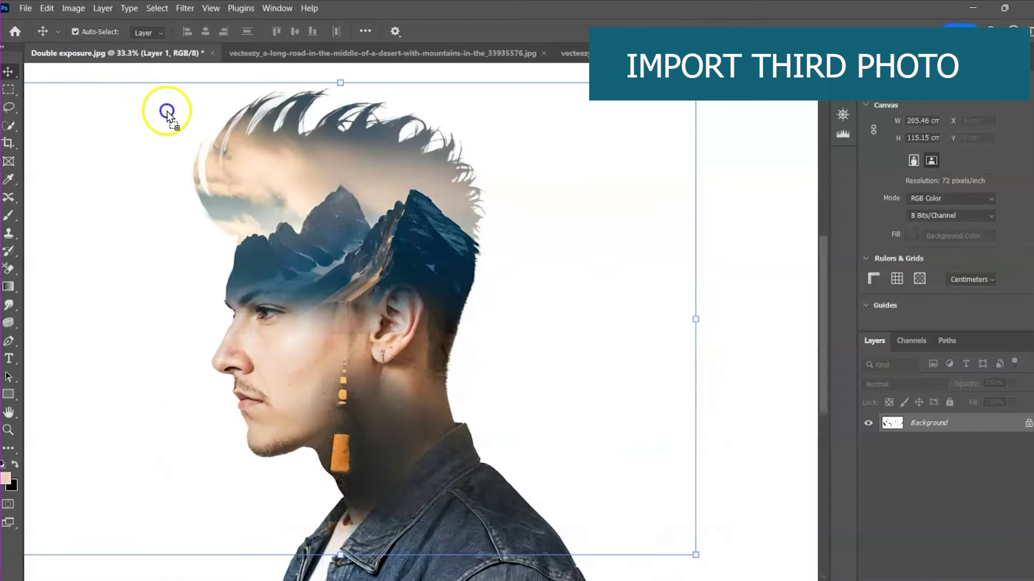
pyautogui.moveTo(167, 111); pyautogui.dragTo(322, 178)
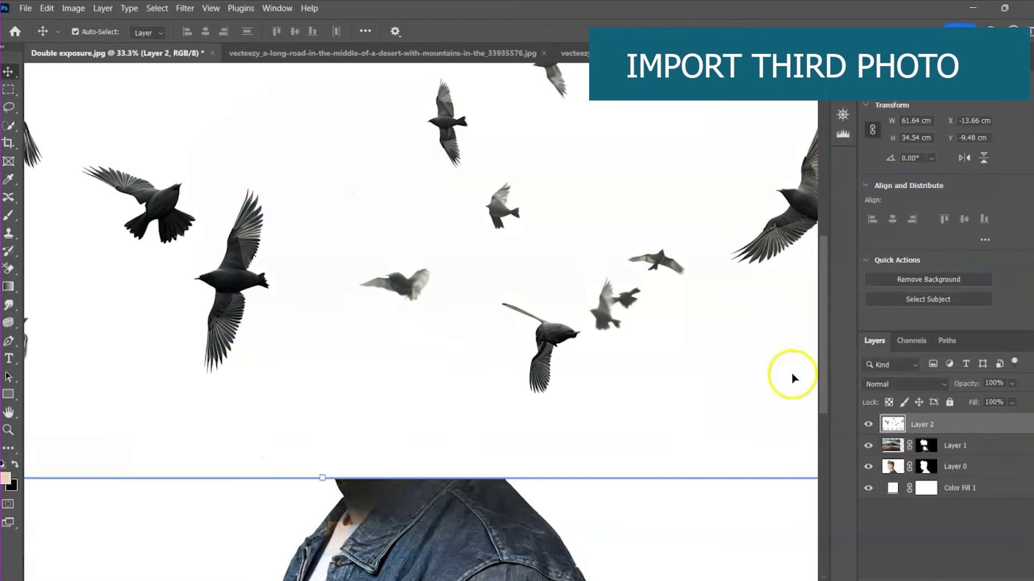
pyautogui.hotkey('ctrl', '-')
pyautogui.hotkey('ctrl', '-')
pyautogui.hotkey('ctrl', '-')
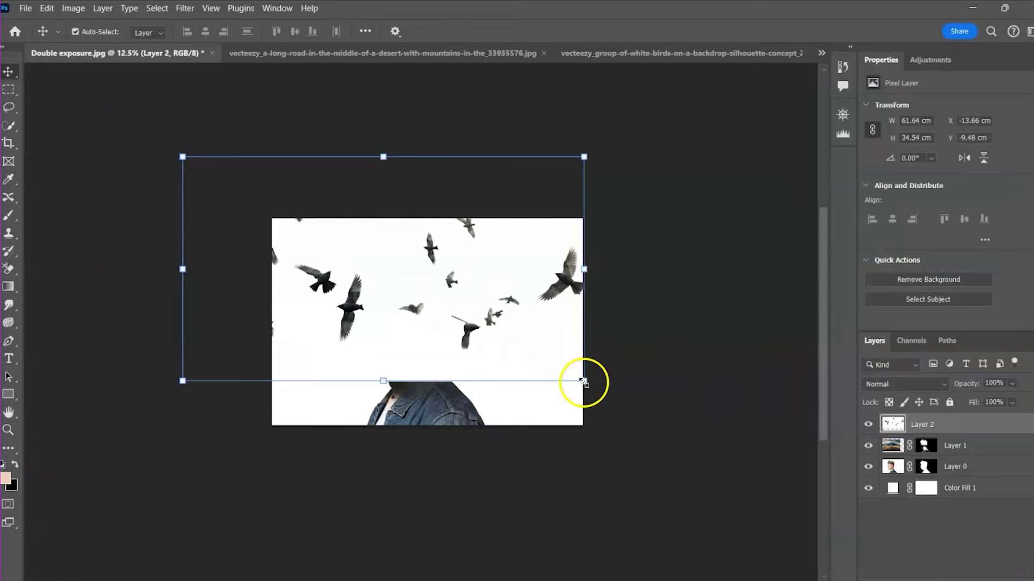
pyautogui.moveTo(585, 381); pyautogui.dragTo(355, 264)
pyautogui.moveTo(306, 236); pyautogui.dragTo(405, 266)
pyautogui.moveTo(355, 224); pyautogui.dragTo(400, 247)
pyautogui.hotkey('ctrl', '0')
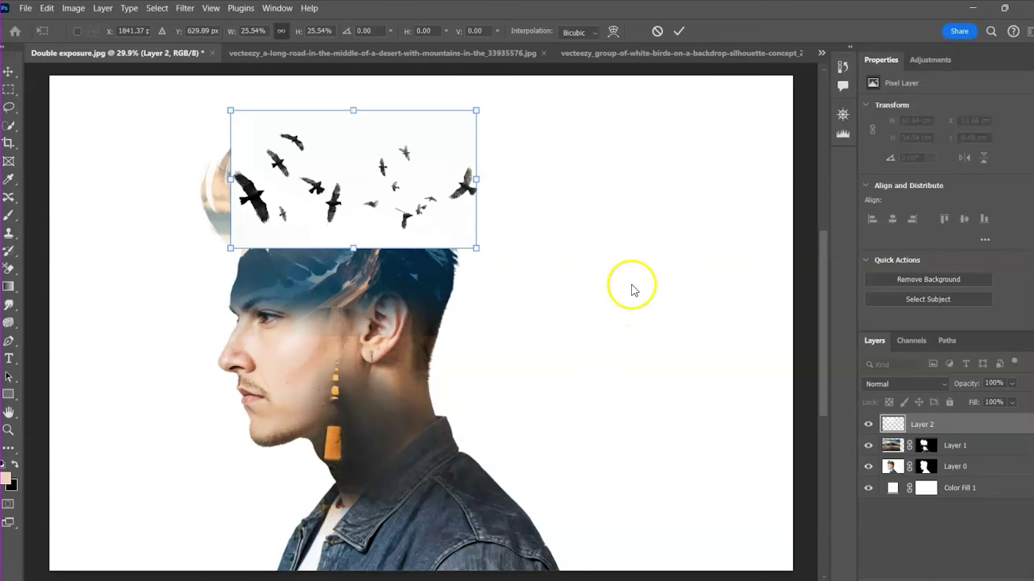
# Refine the birds to 16.72% scale, tilted −32.79°, positioned over the hair.
pyautogui.moveTo(477, 248); pyautogui.dragTo(413, 212)
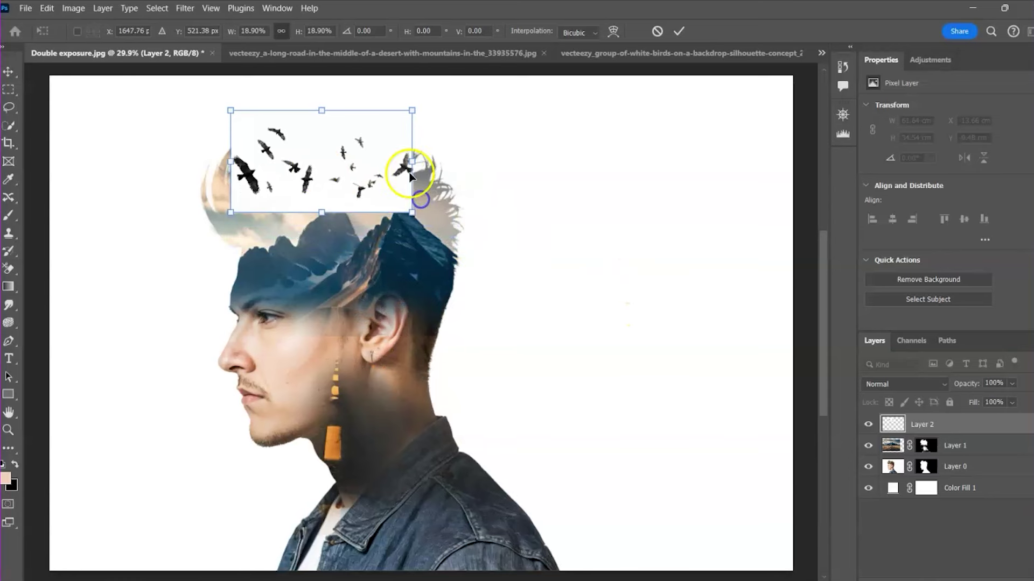
pyautogui.moveTo(316, 180); pyautogui.dragTo(384, 201)
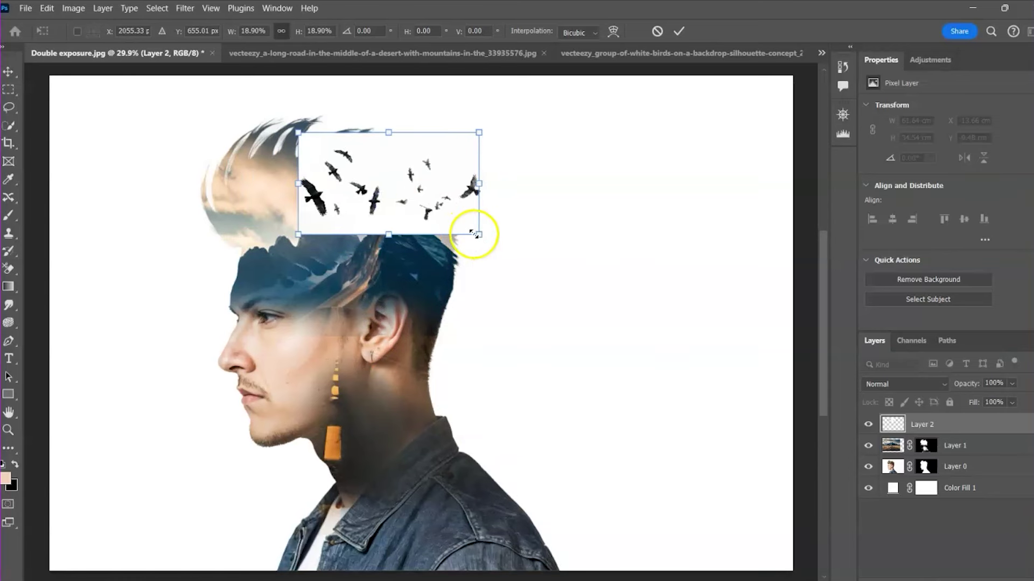
pyautogui.moveTo(479, 234); pyautogui.dragTo(454, 169)
pyautogui.moveTo(383, 186); pyautogui.dragTo(351, 237)
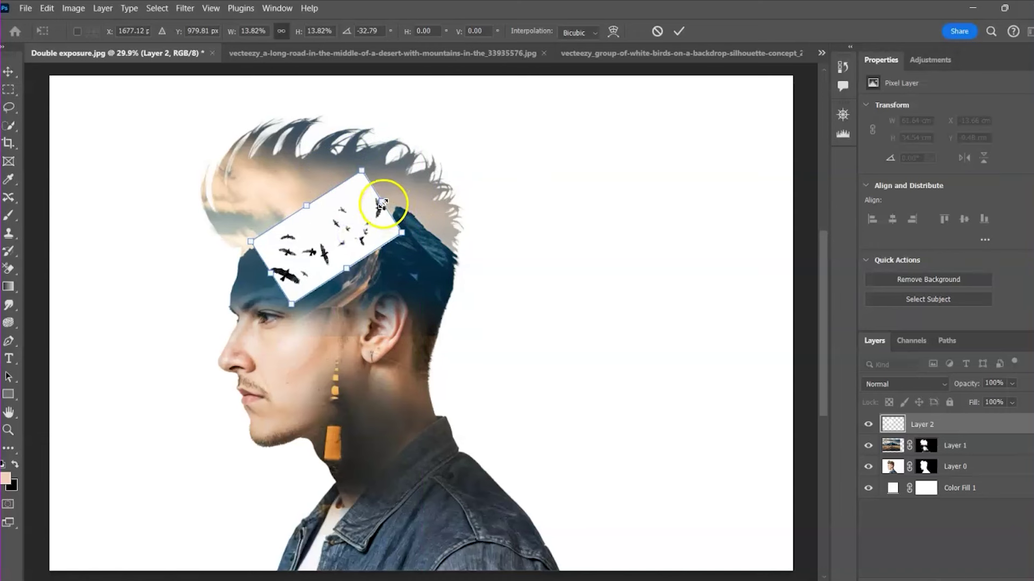
pyautogui.moveTo(386, 203); pyautogui.dragTo(405, 186)
pyautogui.moveTo(366, 224)
pyautogui.mouseDown()
pyautogui.moveTo(367, 209)
pyautogui.moveTo(364, 225)
pyautogui.mouseUp()
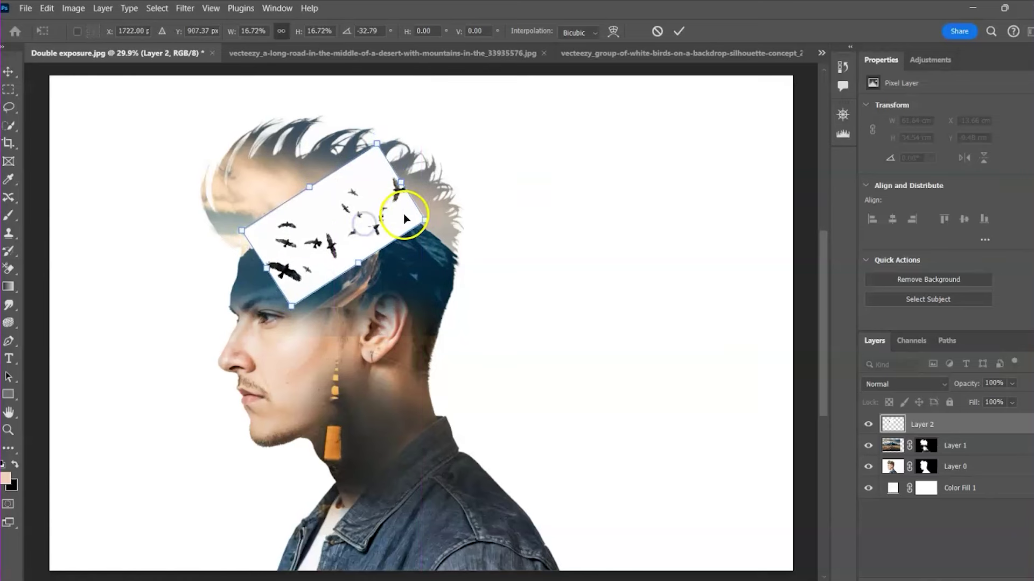
# Commit the birds transform, set Layer 2's blend mode to Multiply, and duplicate the layer.
pyautogui.click(679, 31)
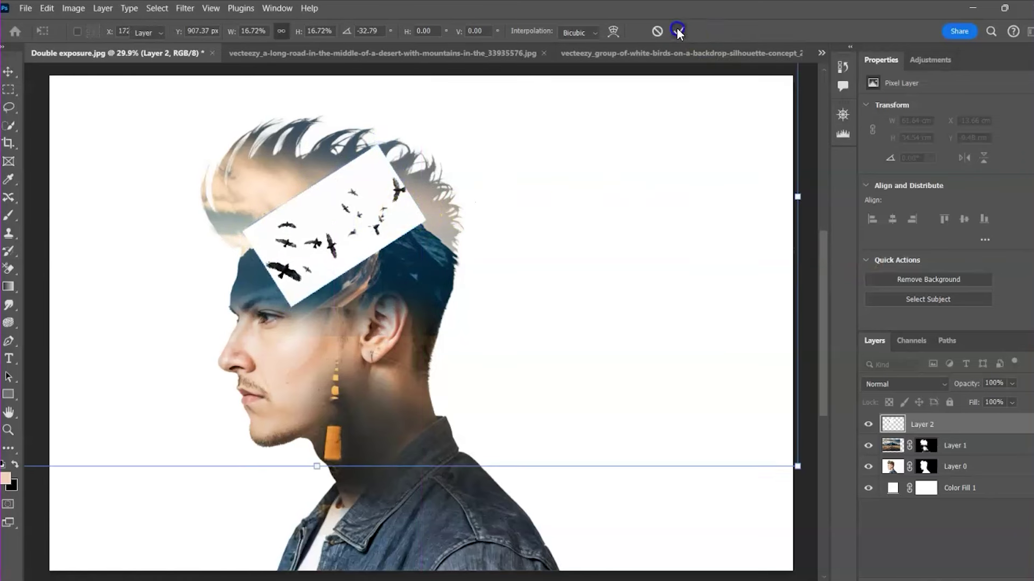
pyautogui.click(946, 380)
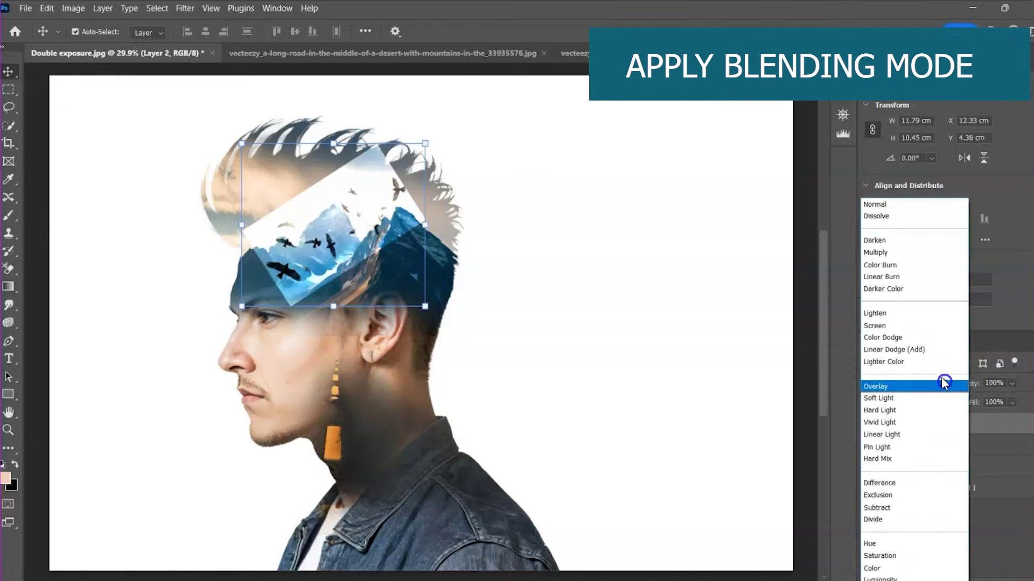
pyautogui.click(895, 252)
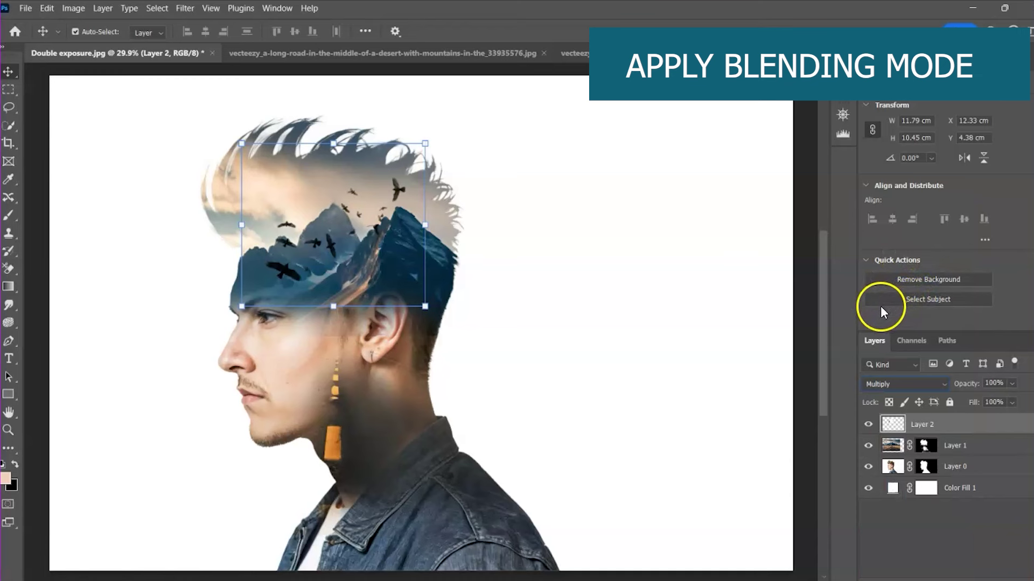
pyautogui.click(938, 425)
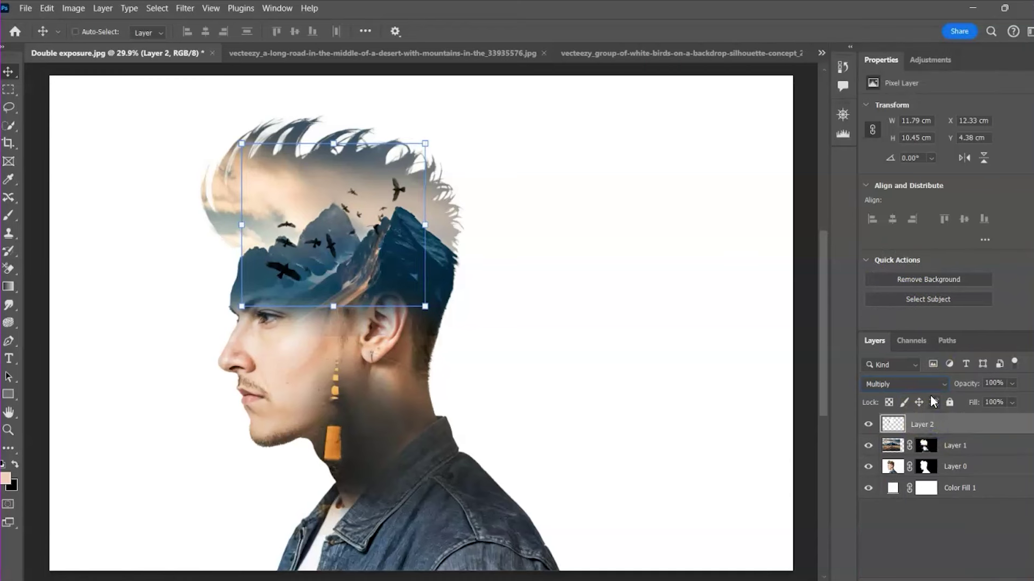
pyautogui.hotkey('ctrl', 'j')
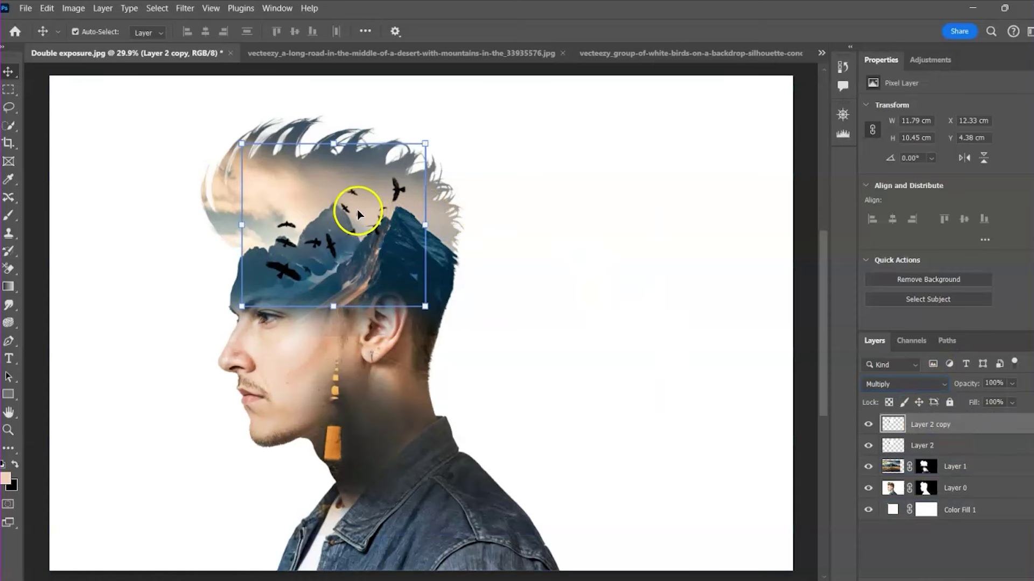
# Duplicate the birds up to Layer 2 copy 4, scattering each copy above the head.
pyautogui.moveTo(349, 208); pyautogui.dragTo(468, 152)
pyautogui.hotkey('ctrl', 'j')
pyautogui.press('ctrl')
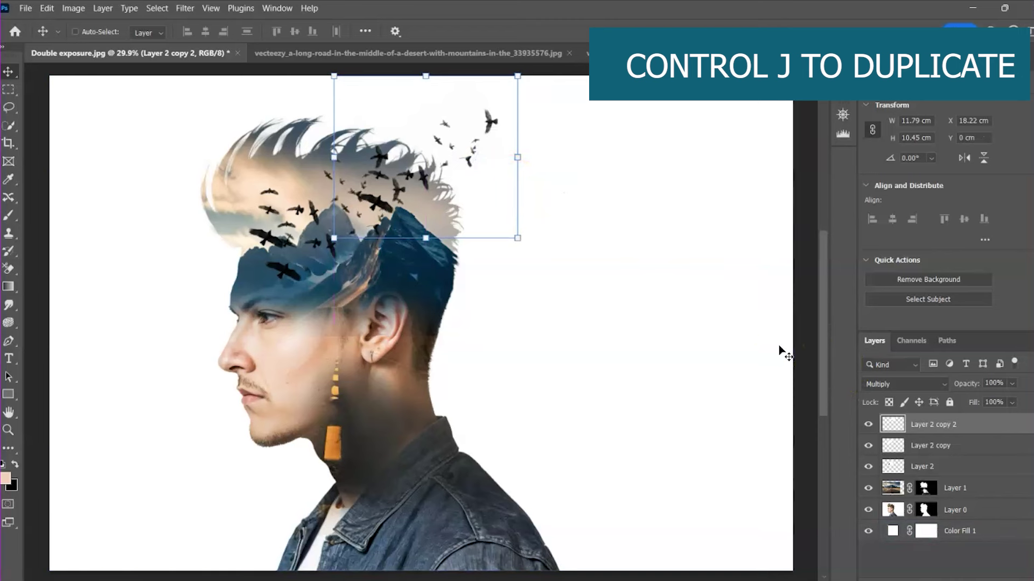
pyautogui.hotkey('ctrl', 'j')
pyautogui.moveTo(468, 156); pyautogui.dragTo(427, 135)
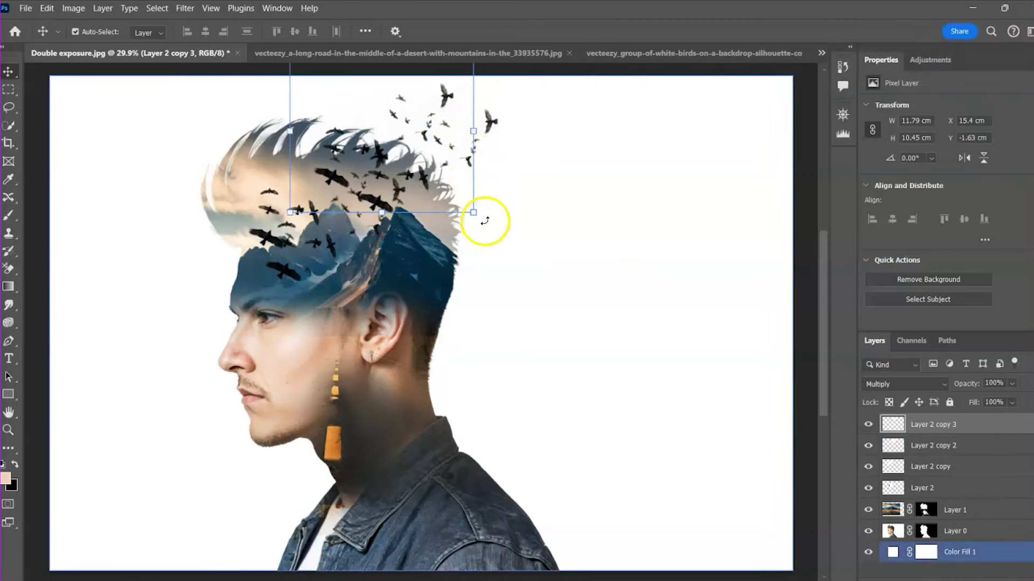
pyautogui.hotkey('ctrl', 'j')
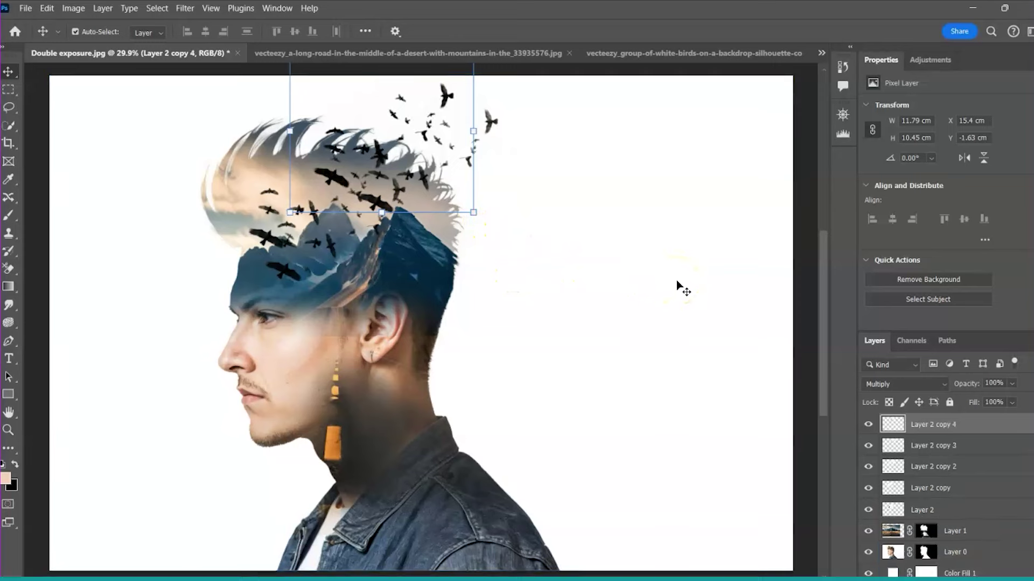
pyautogui.moveTo(404, 109); pyautogui.dragTo(302, 138)
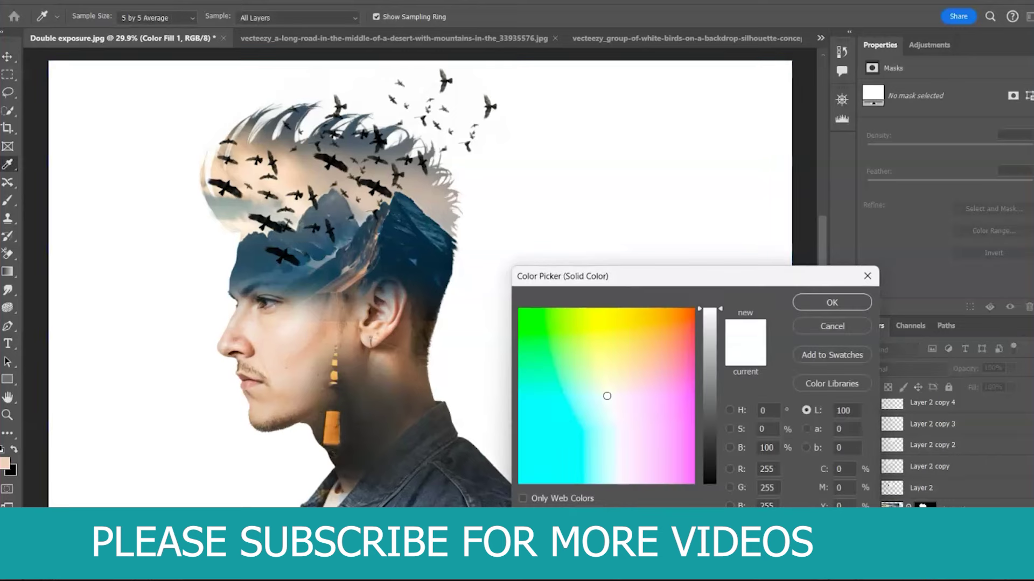
# Sample the man's cheek tone so Color Fill 1 becomes a pale peach background.
pyautogui.click(271, 335)
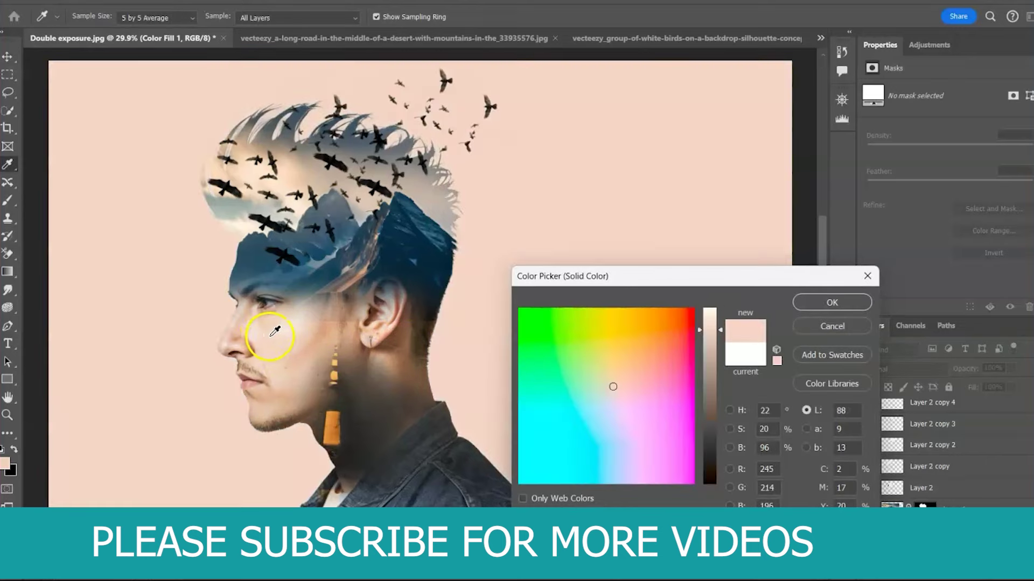
pyautogui.click(834, 302)
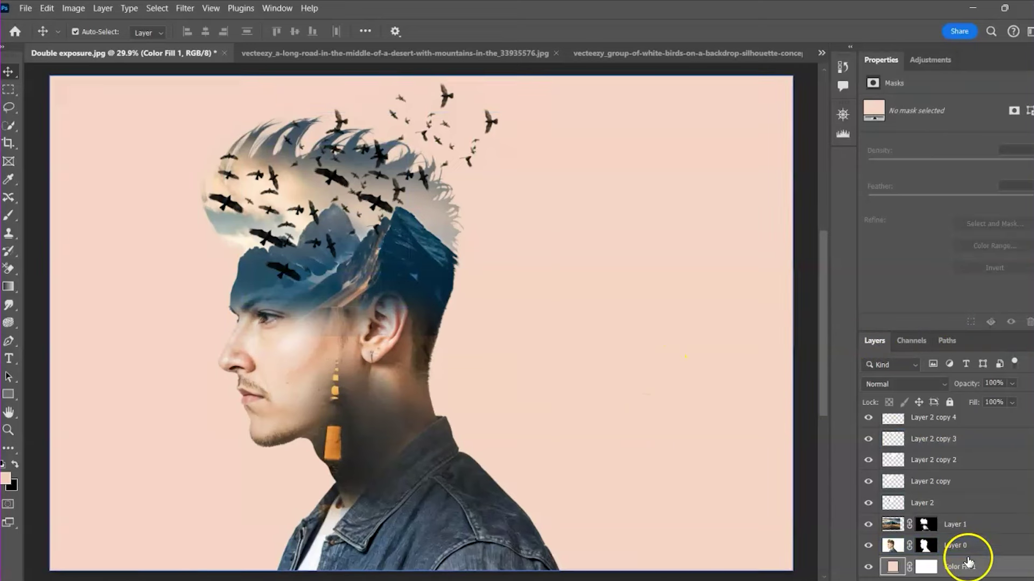
# Select Layer 0 through Layer 2 copy 4 and move the man, landscape and birds right toward the canvas centre.
pyautogui.click(955, 543)
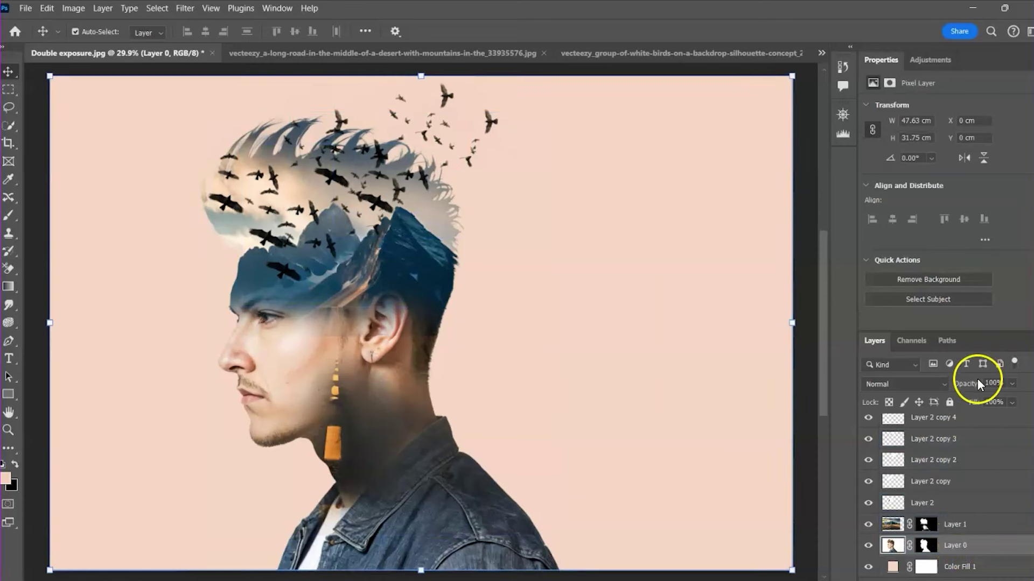
pyautogui.keyDown('shift'); pyautogui.click(972, 420); pyautogui.keyUp('shift')
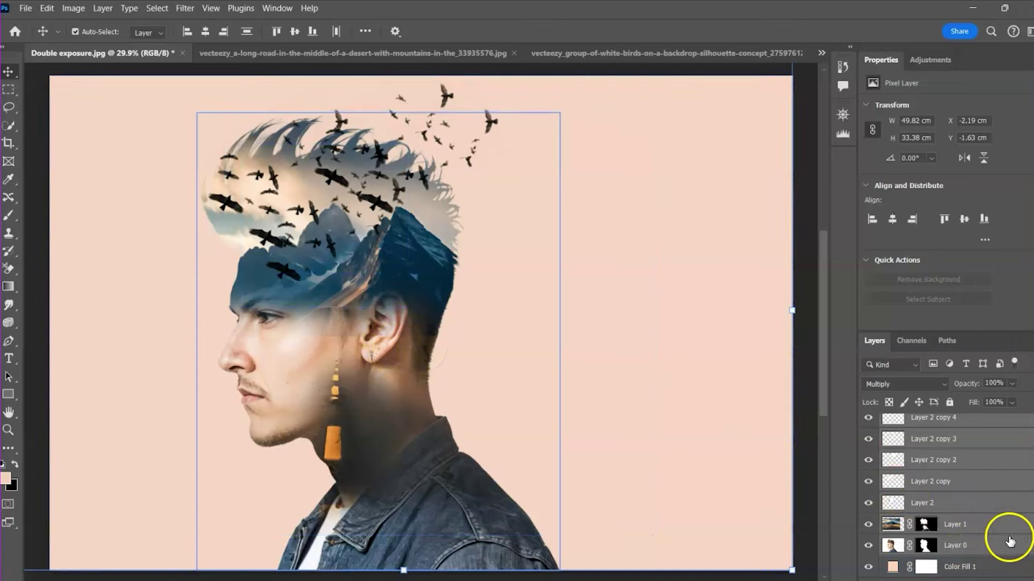
pyautogui.click(996, 567)
pyautogui.click(385, 371)
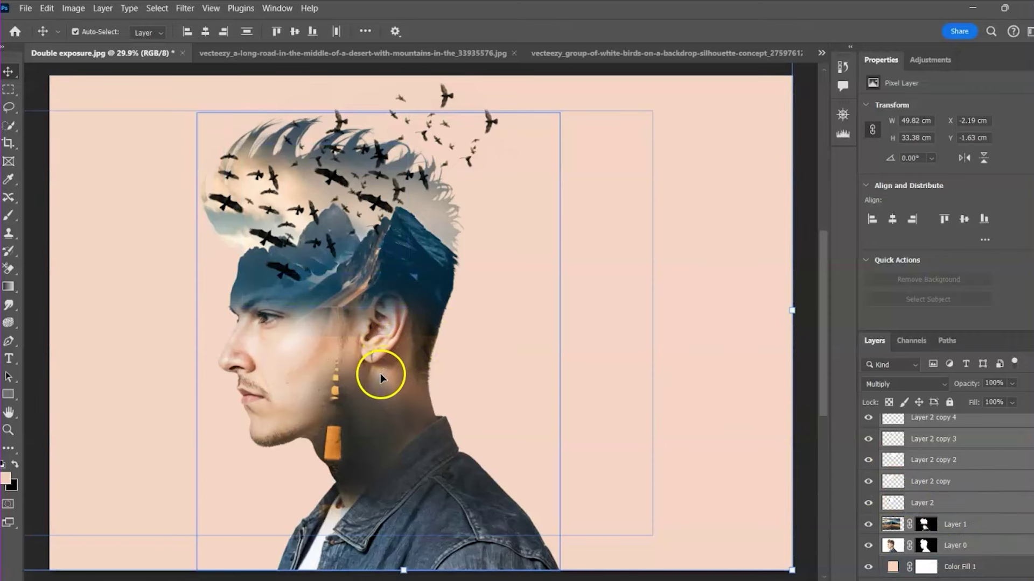
pyautogui.moveTo(380, 375); pyautogui.dragTo(449, 370)
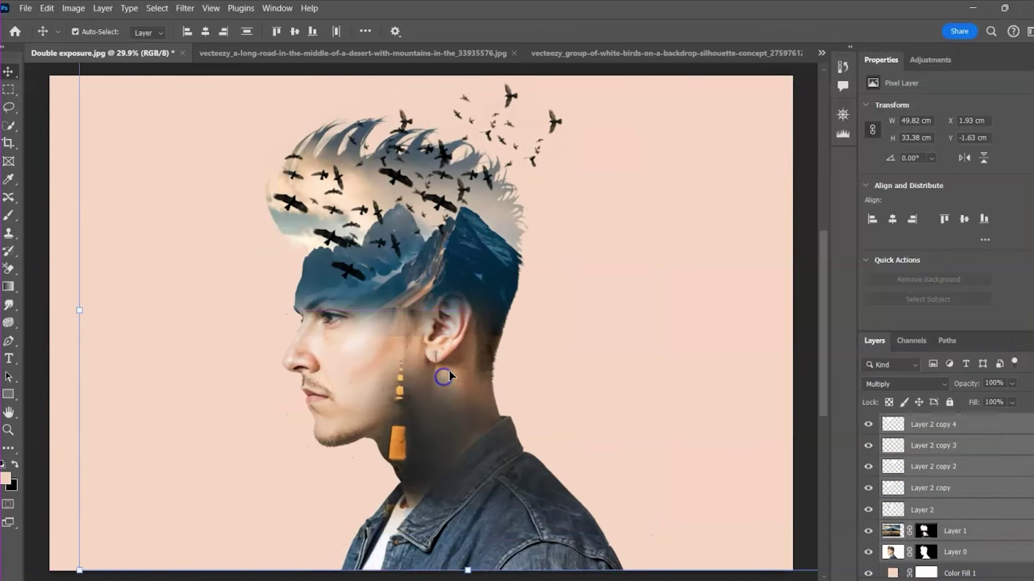